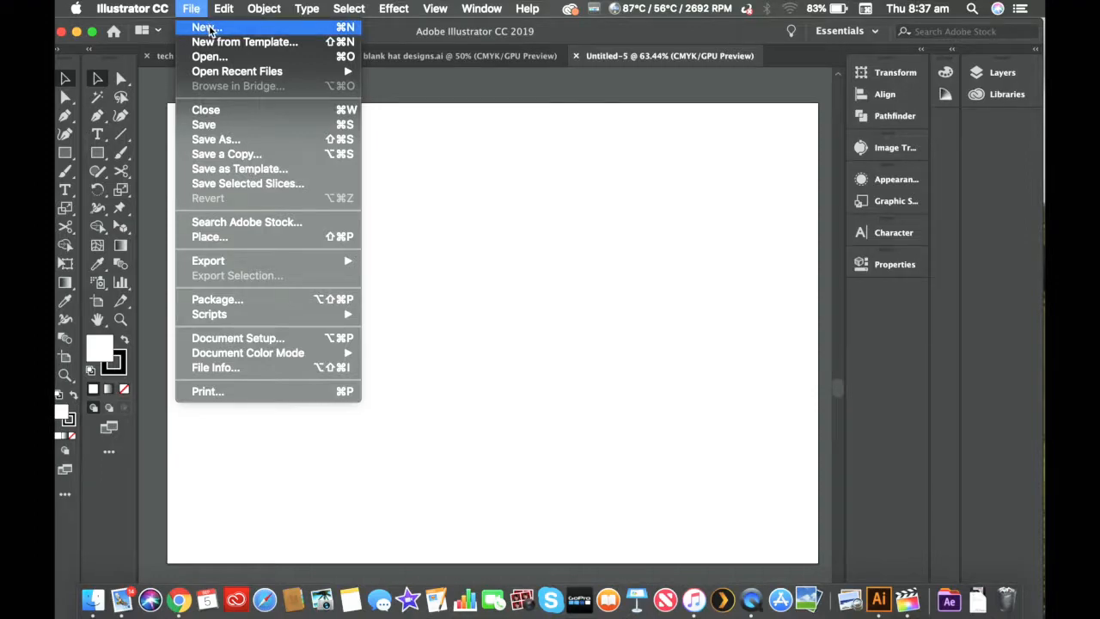
# Step: Choose option 2.jpg from the SLIK CLOTHING folder's Photos of logo subfolder as the image to place
pyautogui.click(524, 237)
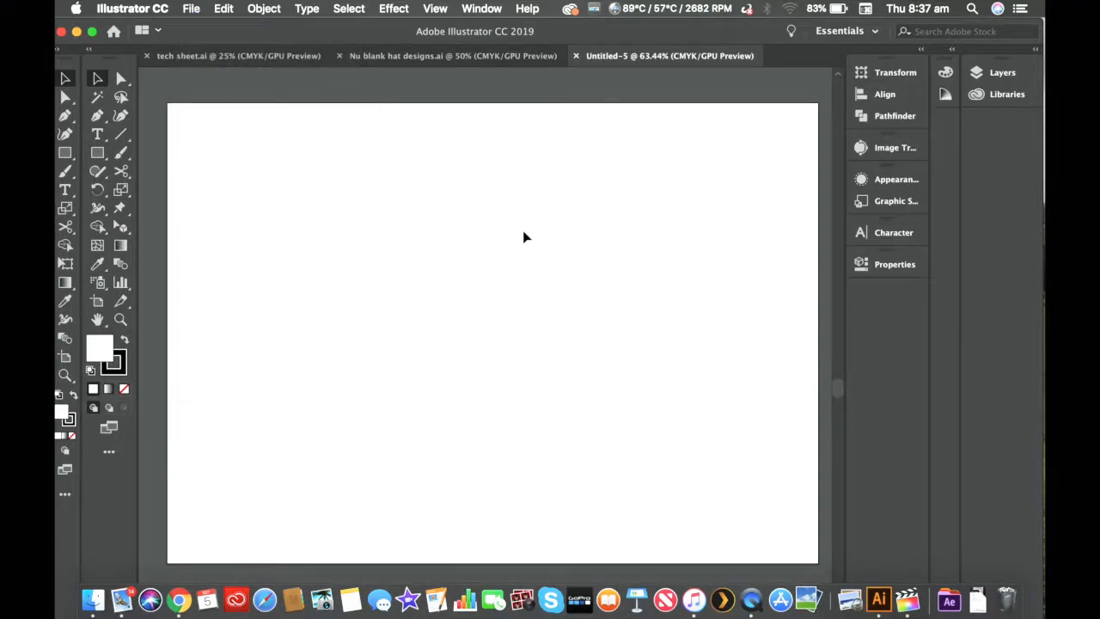
pyautogui.click(191, 8)
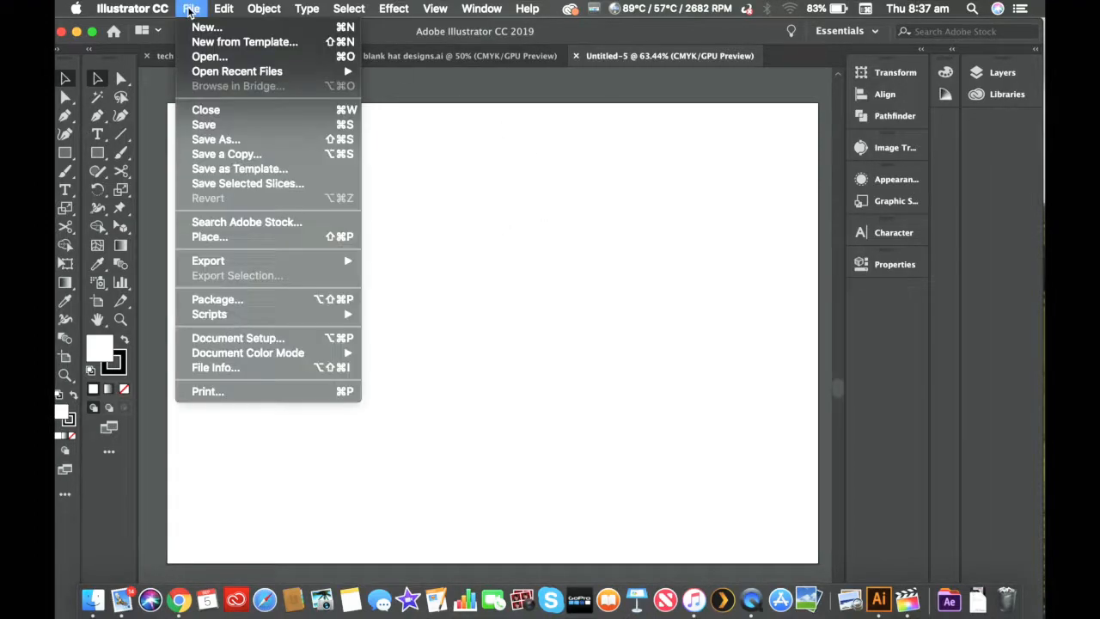
pyautogui.click(222, 241)
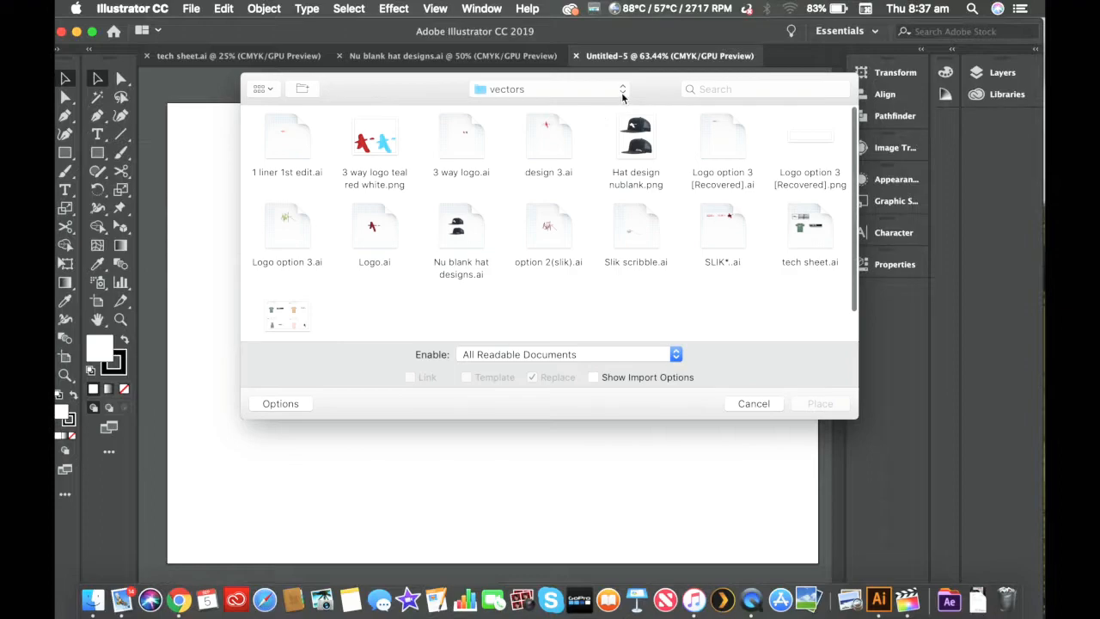
pyautogui.click(623, 91)
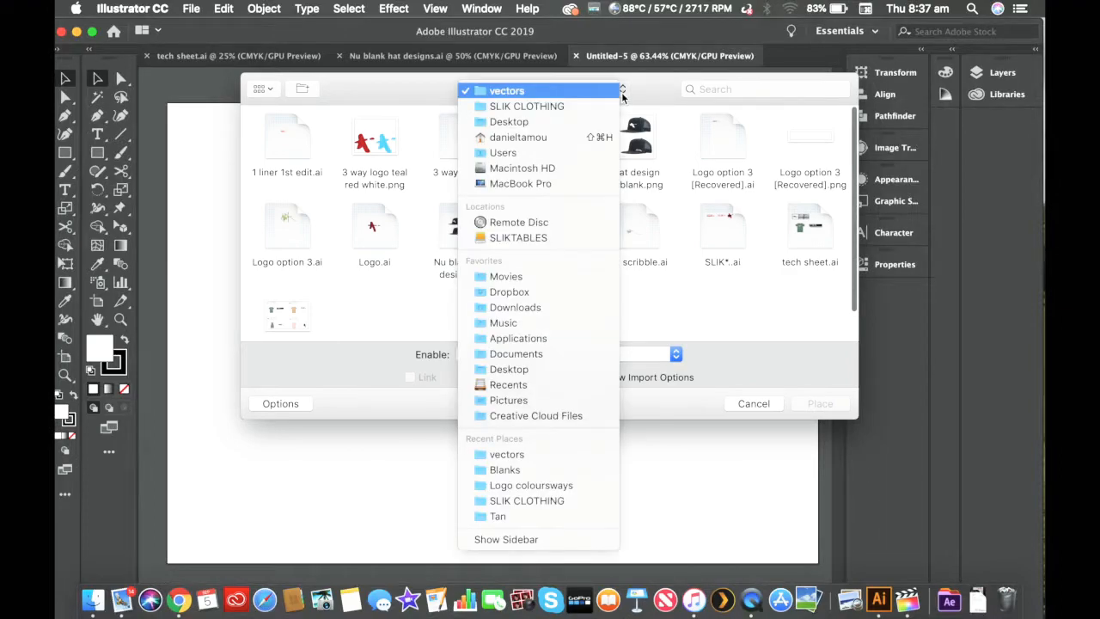
pyautogui.click(540, 506)
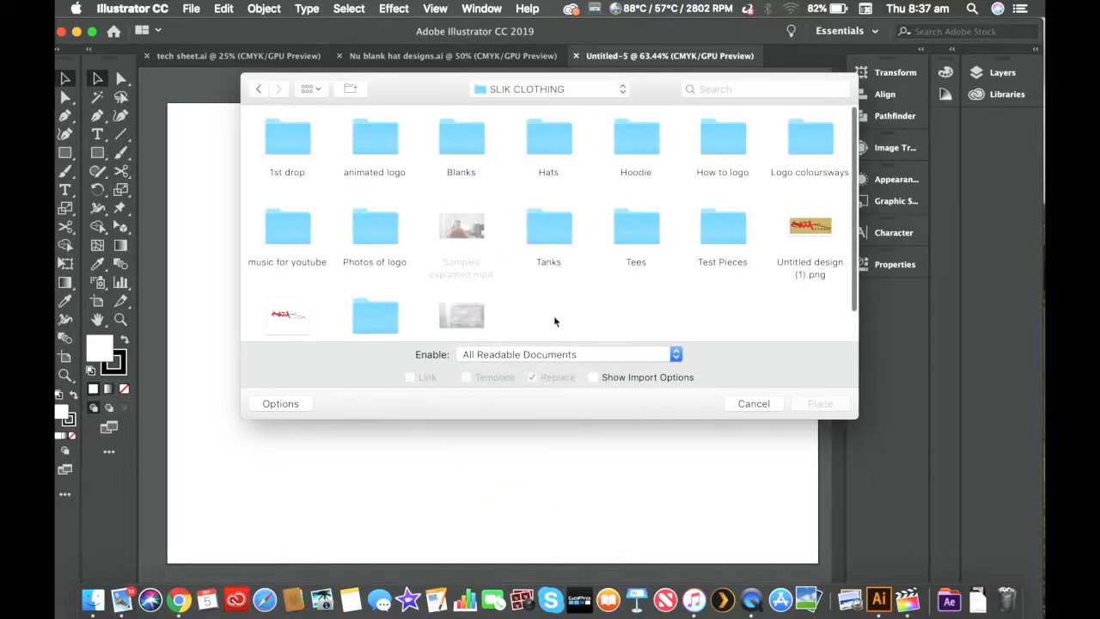
pyautogui.scroll(-1, 555, 322)
pyautogui.scroll(1, 555, 323)
pyautogui.doubleClick(369, 218)
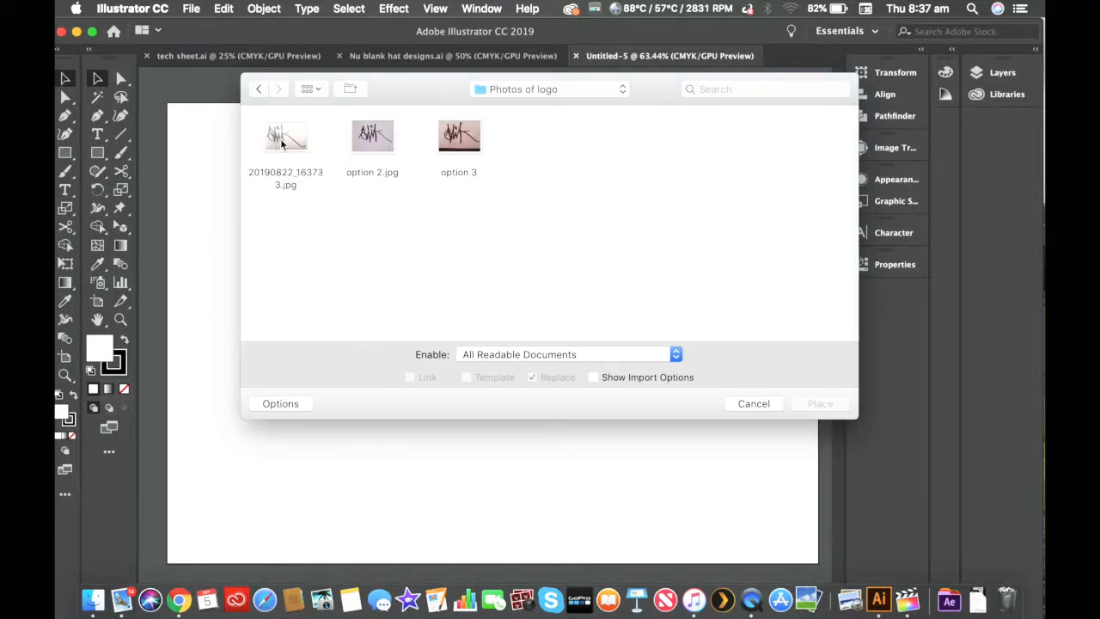
pyautogui.click(371, 138)
pyautogui.doubleClick(372, 137)
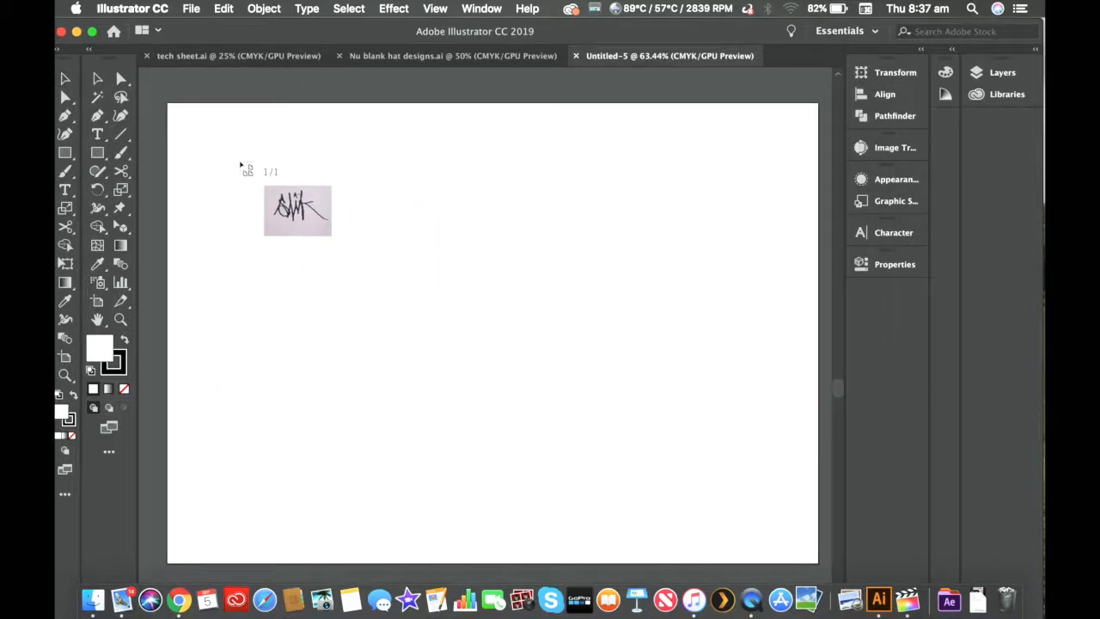
# Step: Place the handwritten logo photo at a large size across the middle of the artboard and deselect it
pyautogui.moveTo(241, 165)
pyautogui.mouseDown()
pyautogui.moveTo(540, 349)
pyautogui.moveTo(880, 491)
pyautogui.moveTo(590, 386)
pyautogui.moveTo(744, 468)
pyautogui.mouseUp()
pyautogui.hscroll(-3, 380, 356)
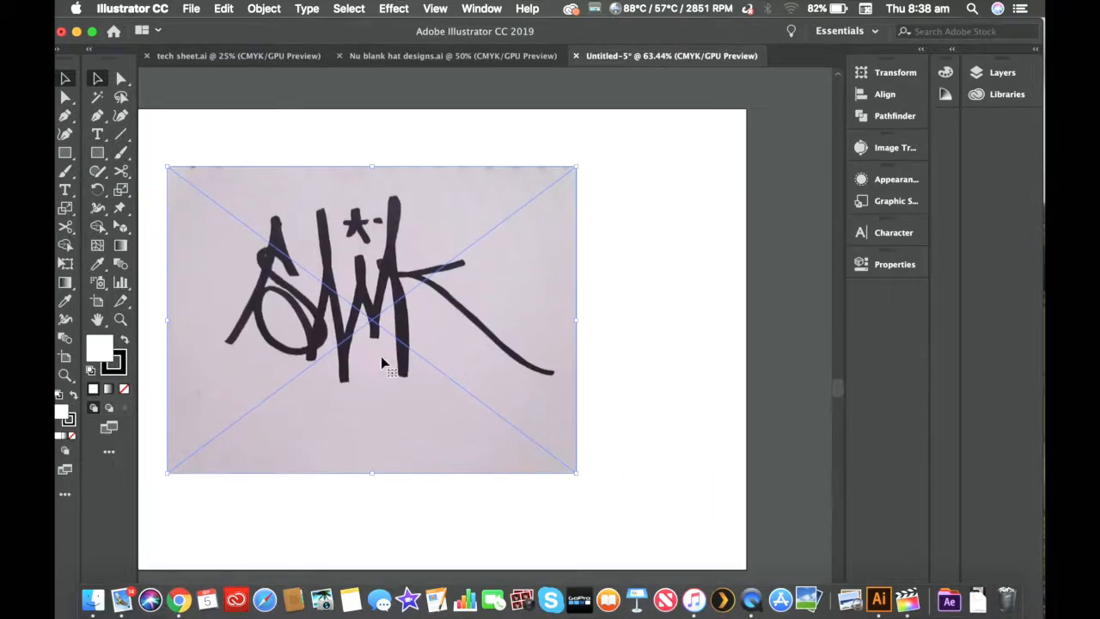
pyautogui.scroll(-2, 382, 359)
pyautogui.click(737, 478)
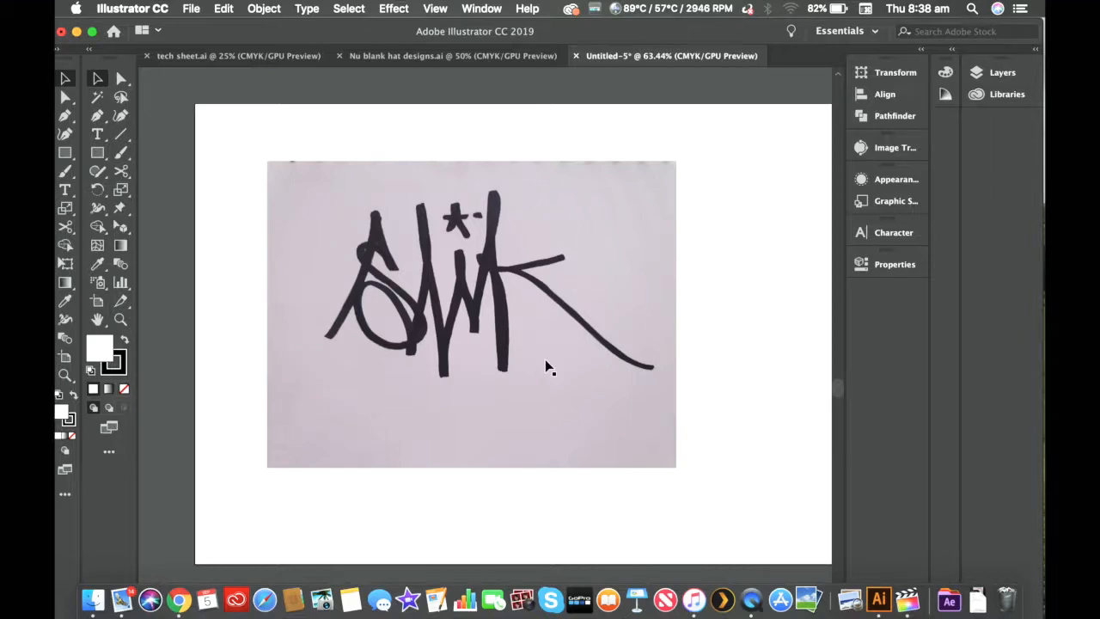
# Step: Try tracing the placed logo photo with Image Trace's Make and Expand option, and undo it
pyautogui.click(331, 254)
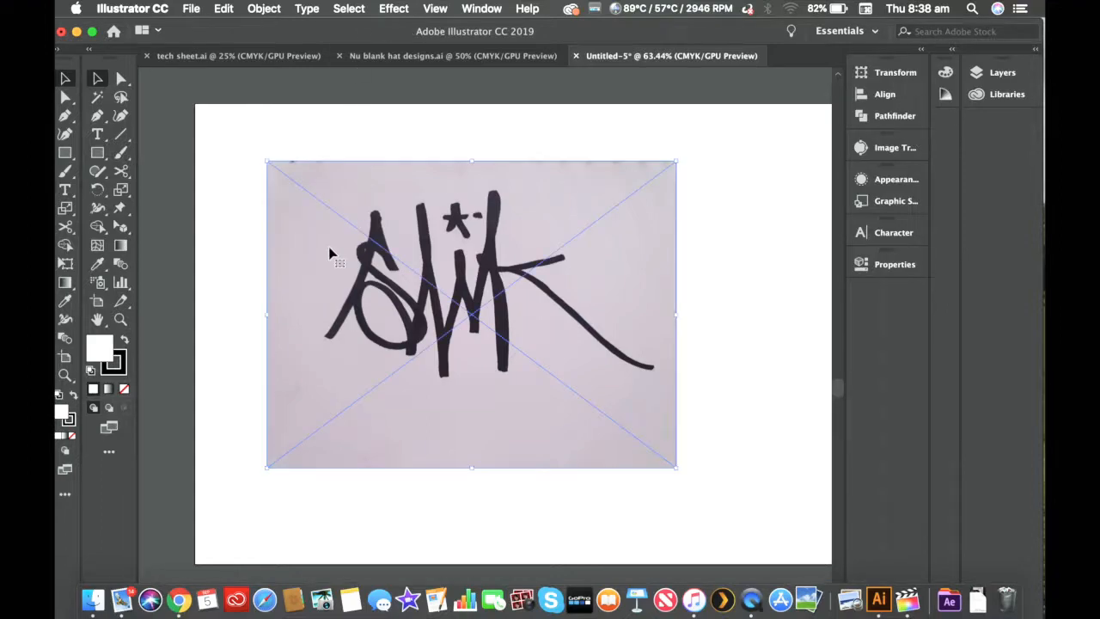
pyautogui.click(274, 11)
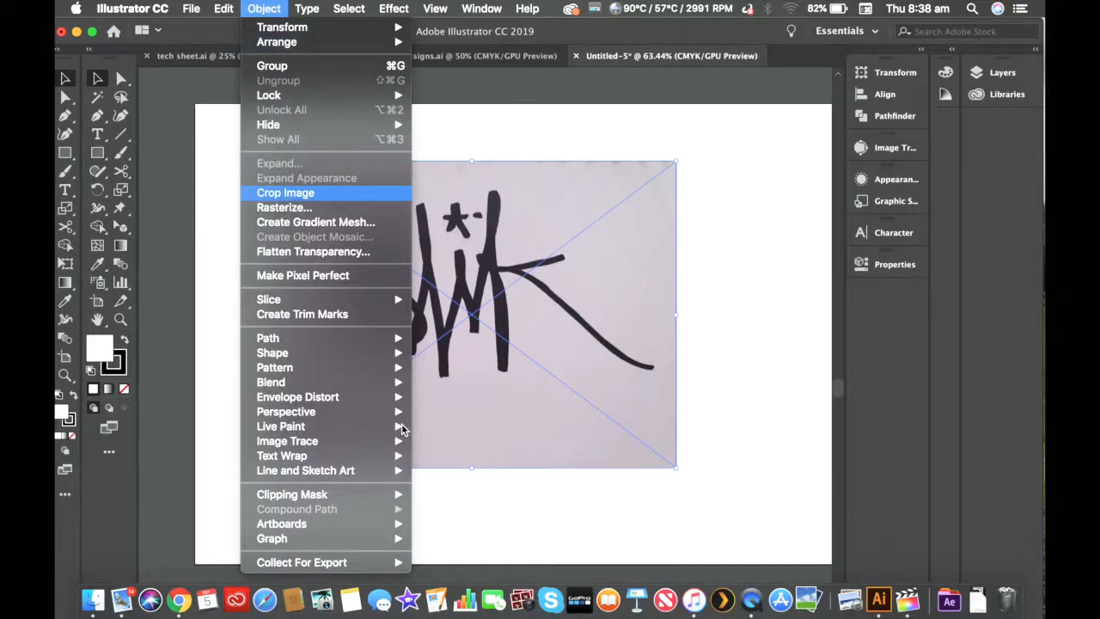
pyautogui.moveTo(362, 447)
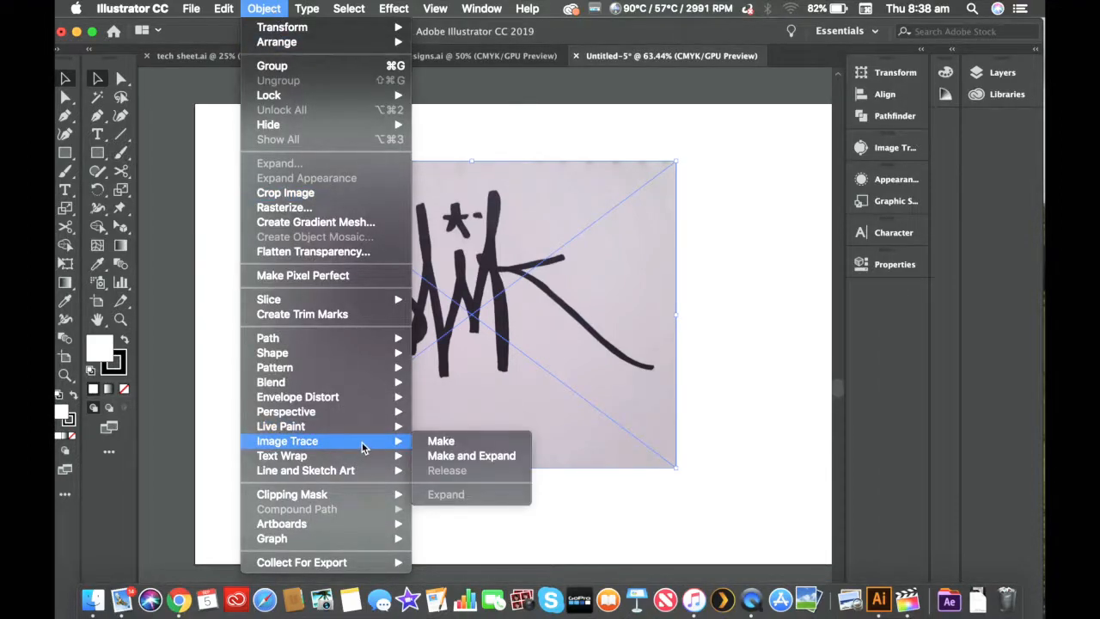
pyautogui.click(465, 456)
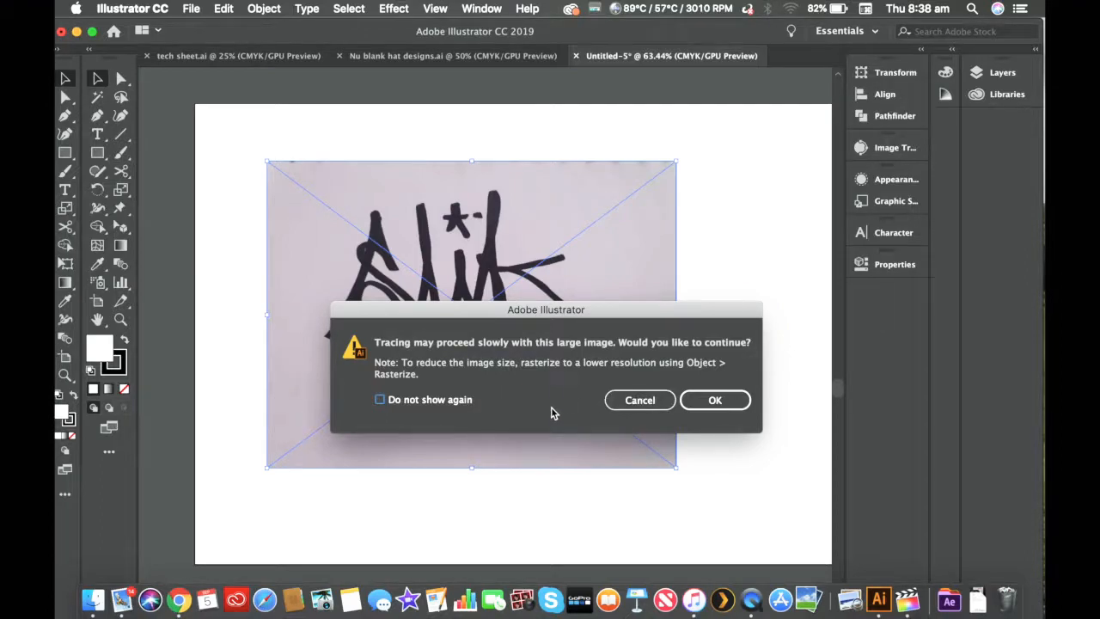
pyautogui.click(723, 402)
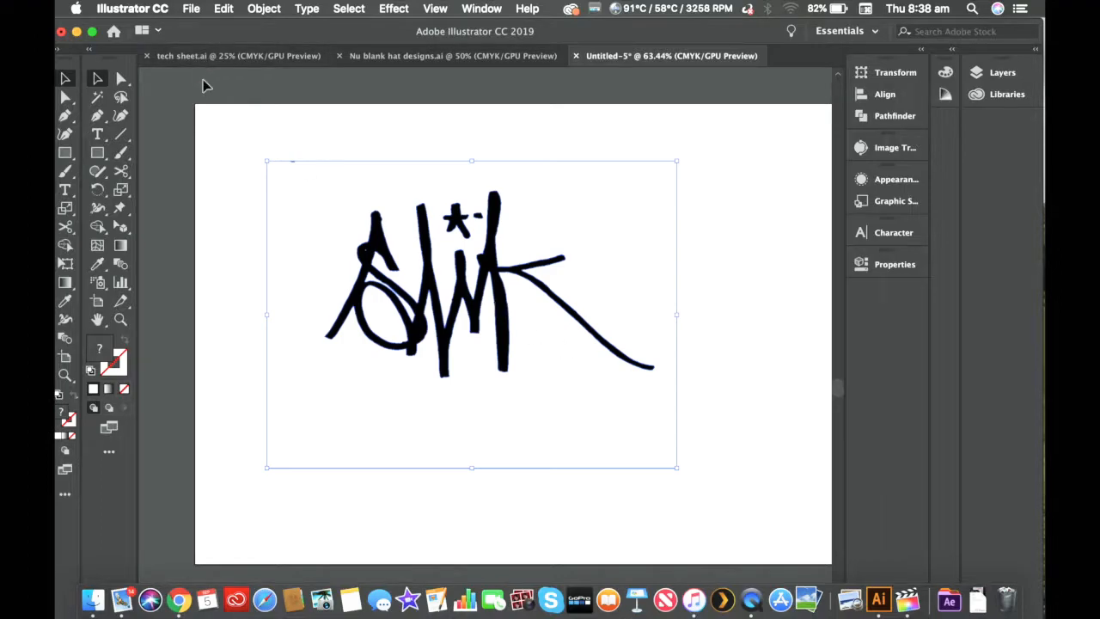
pyautogui.press('super')
pyautogui.press('super+z')
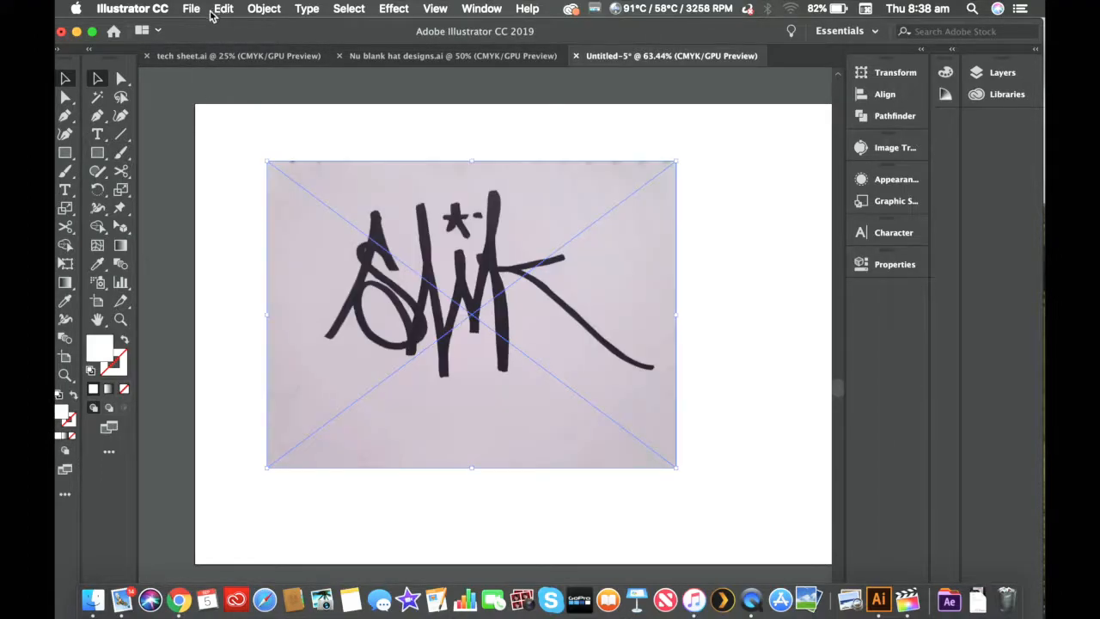
# Step: Trace the selected logo photo with Image Trace's Make option, accepting the slow processing of the large image
pyautogui.click(260, 10)
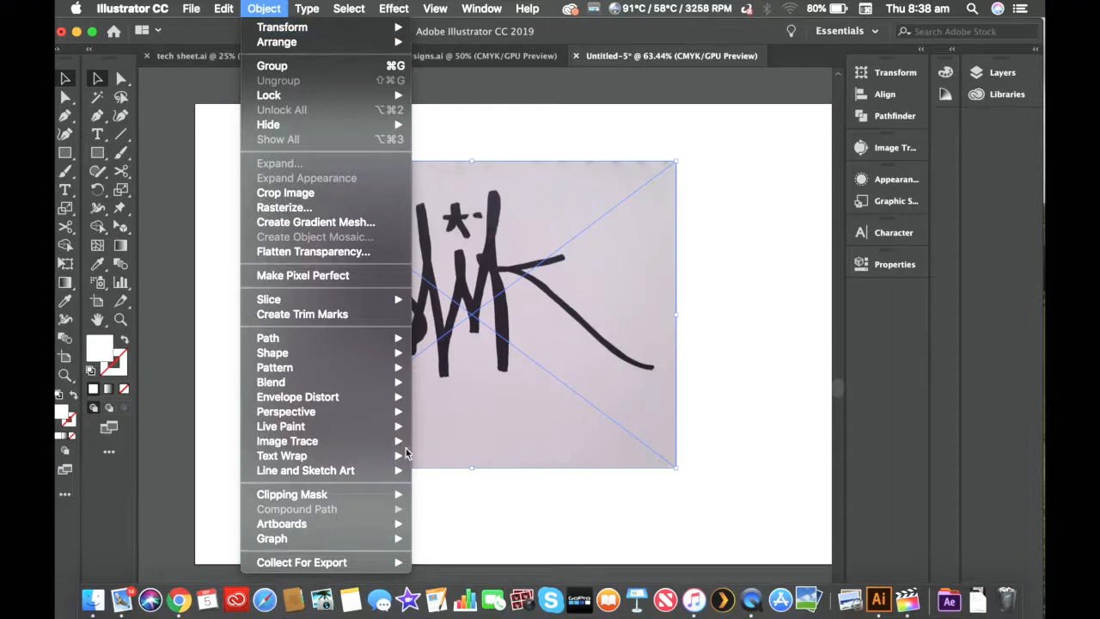
pyautogui.moveTo(355, 443)
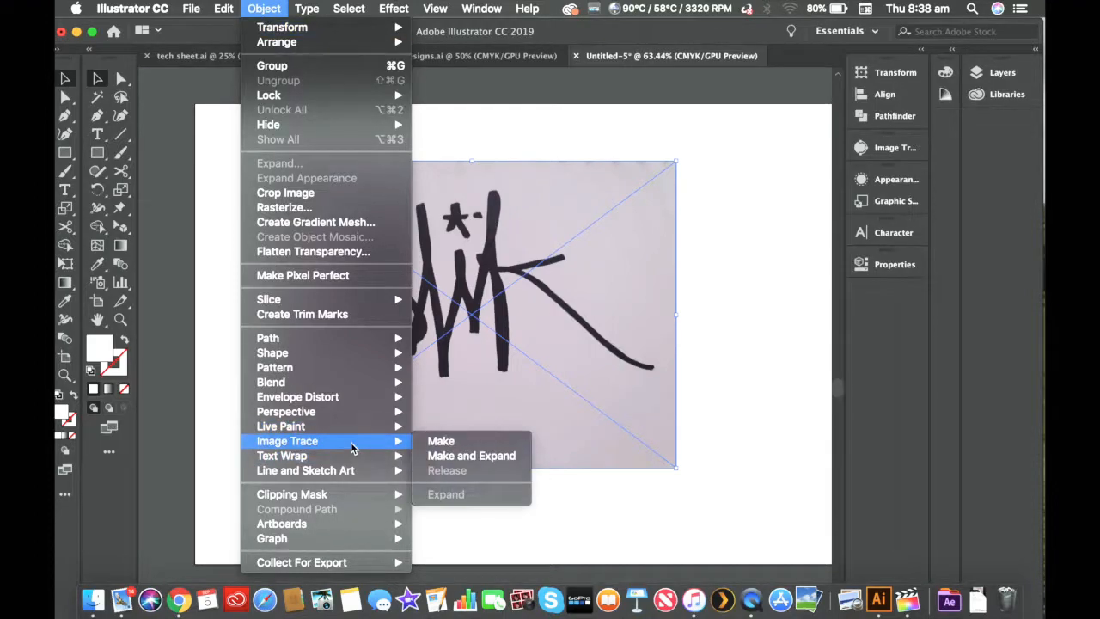
pyautogui.click(452, 443)
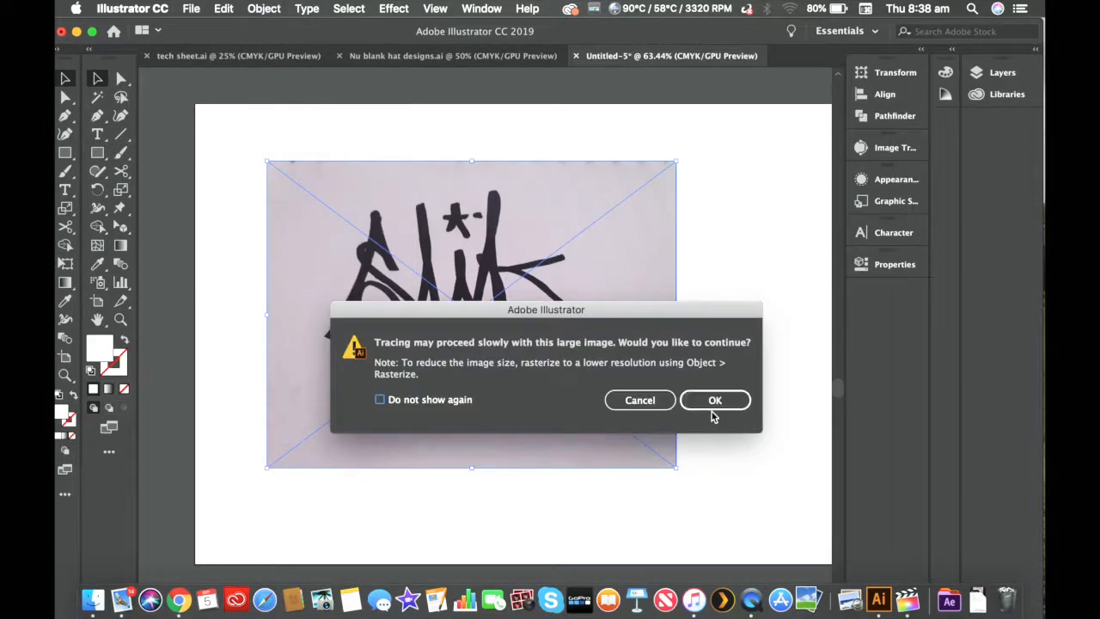
pyautogui.click(715, 401)
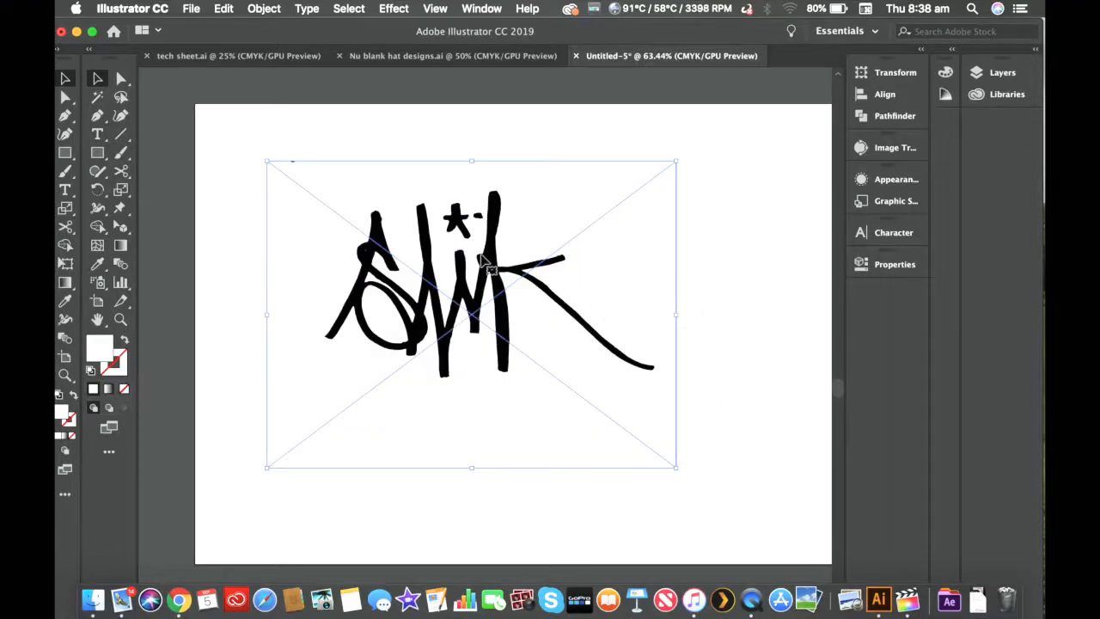
# Step: Show the advanced Image Trace settings and set the black-and-white threshold to 90, trying lower and higher values along the way
pyautogui.click(888, 151)
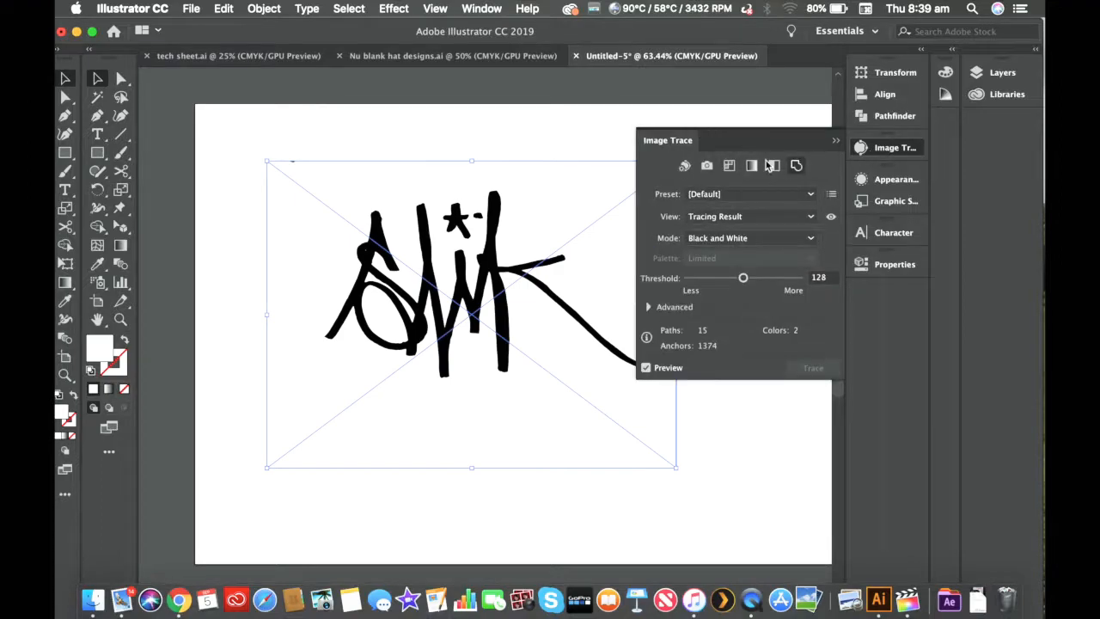
pyautogui.click(665, 309)
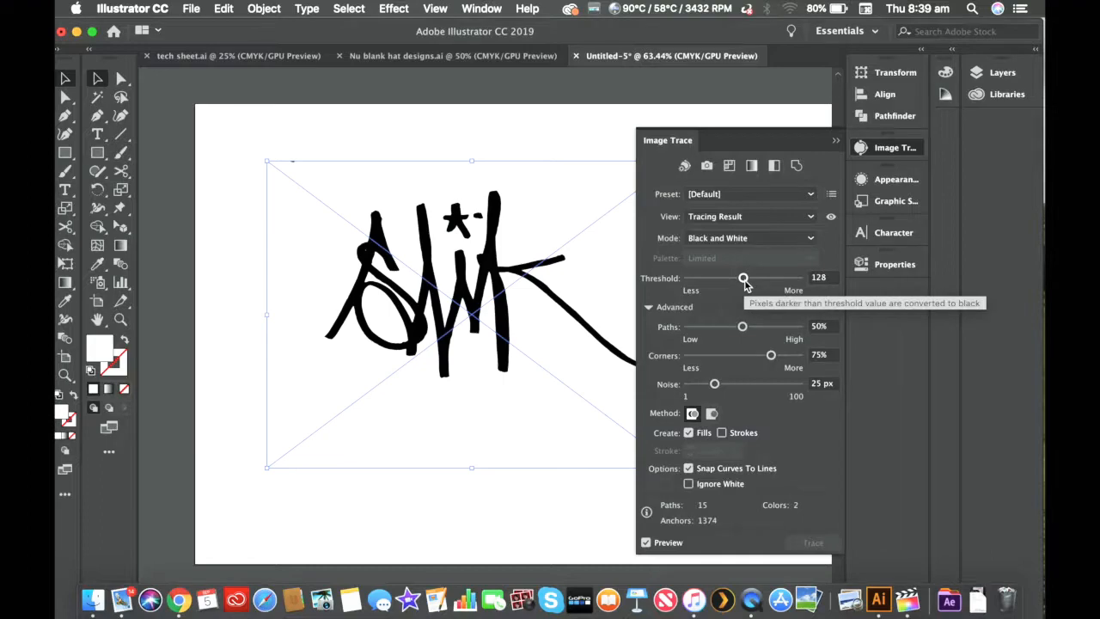
pyautogui.moveTo(744, 278); pyautogui.dragTo(722, 278)
pyautogui.click(712, 412)
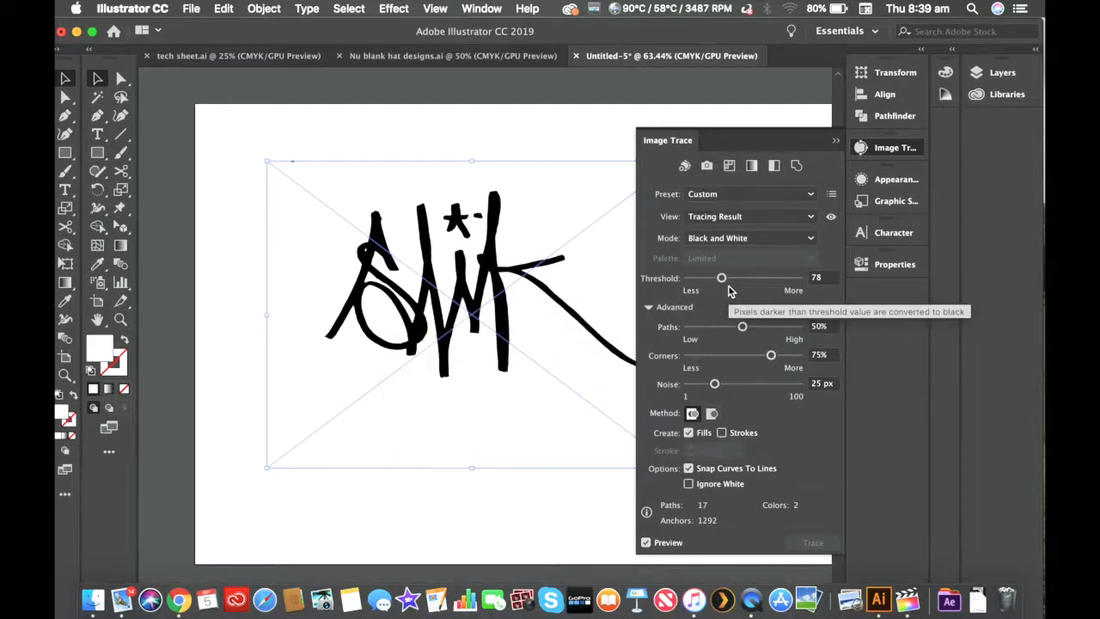
pyautogui.moveTo(722, 278); pyautogui.dragTo(783, 280)
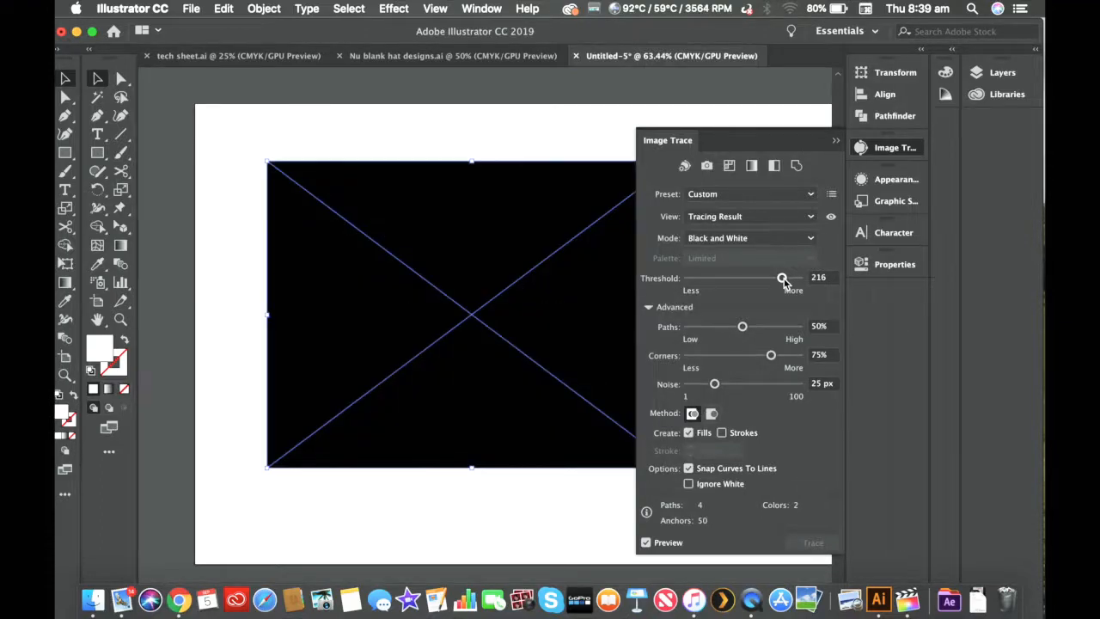
pyautogui.moveTo(782, 279); pyautogui.dragTo(718, 283)
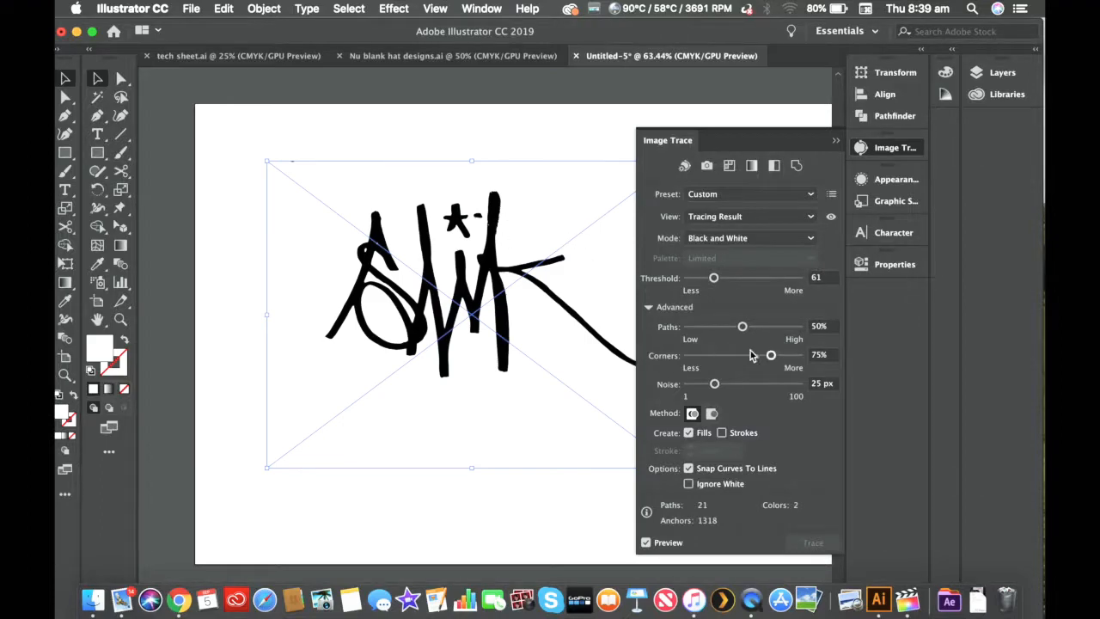
pyautogui.moveTo(714, 278); pyautogui.dragTo(747, 285)
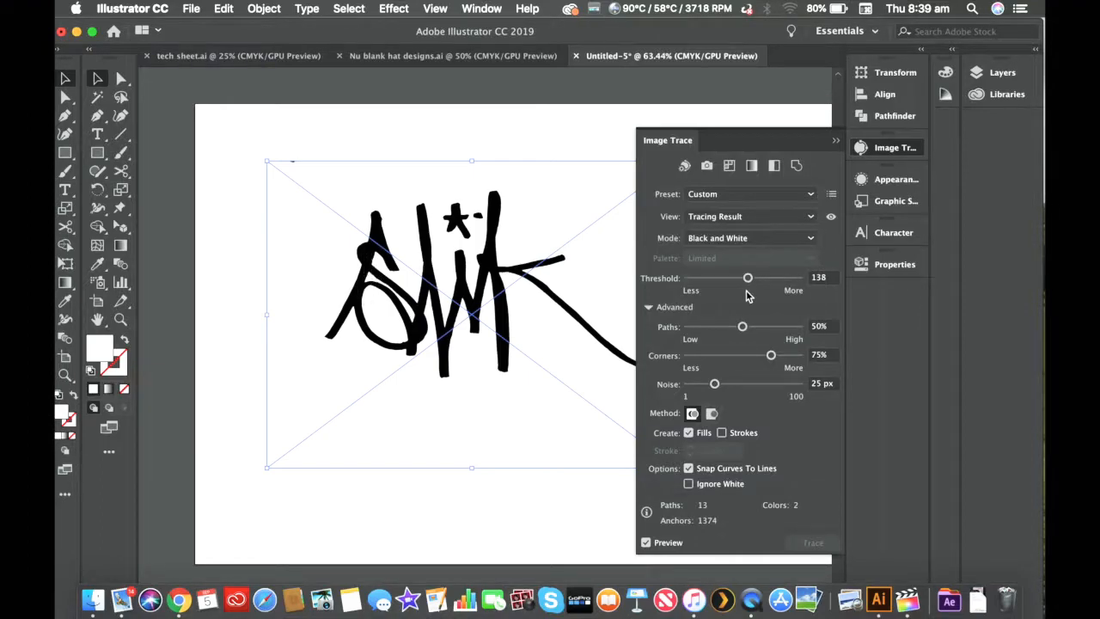
pyautogui.moveTo(748, 278); pyautogui.dragTo(740, 278)
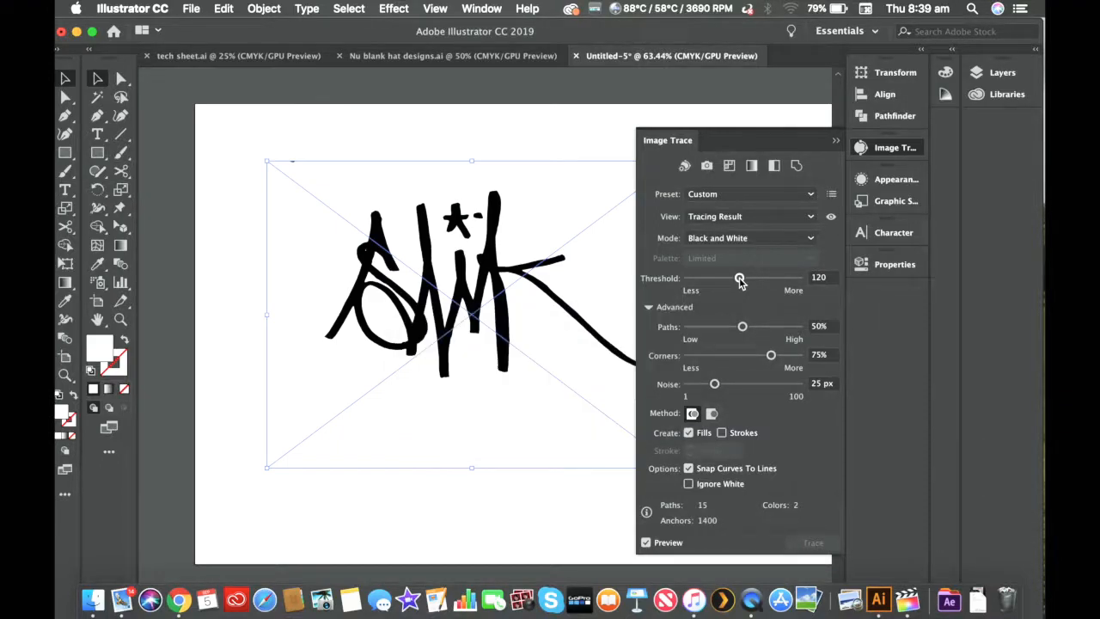
pyautogui.moveTo(740, 281); pyautogui.dragTo(730, 281)
pyautogui.moveTo(731, 283); pyautogui.dragTo(727, 283)
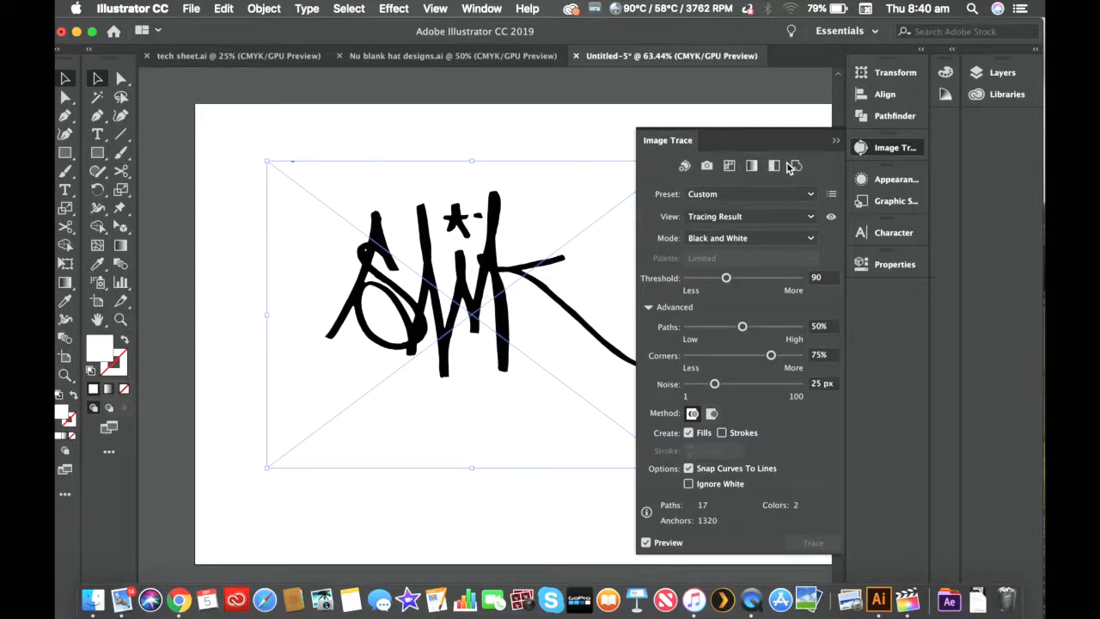
# Step: Expand the logo's image trace into editable vector paths
pyautogui.click(262, 11)
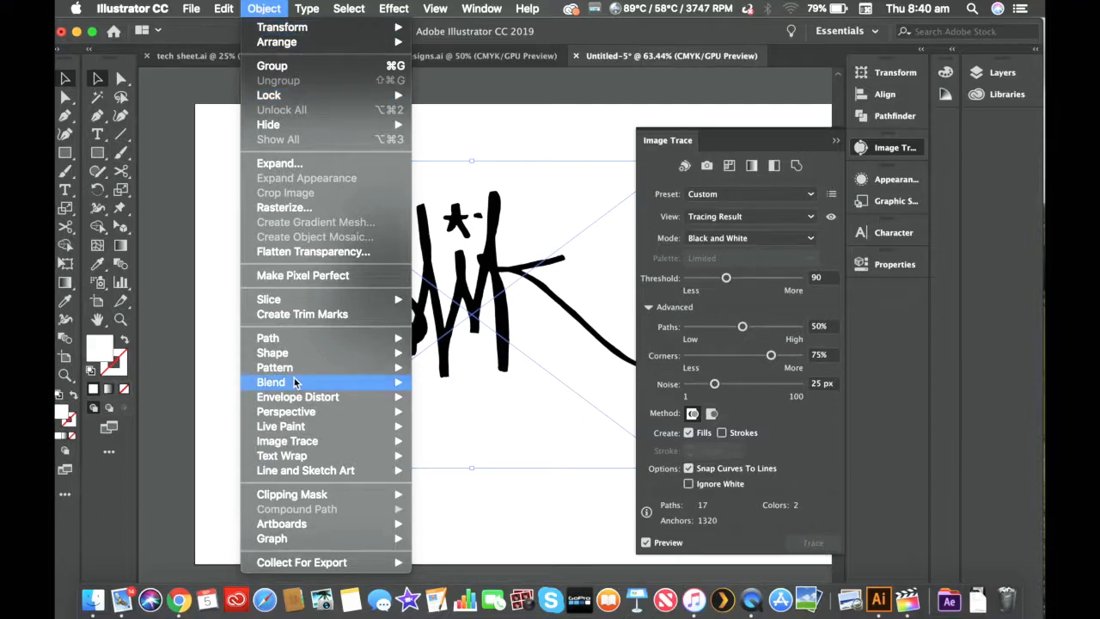
pyautogui.moveTo(294, 381)
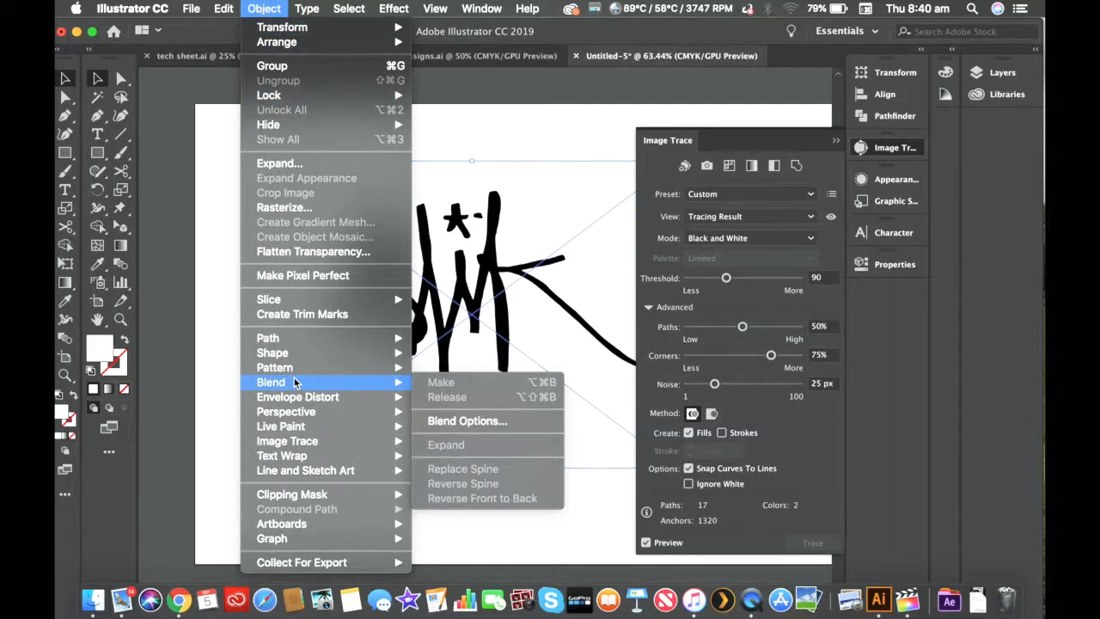
pyautogui.moveTo(336, 441)
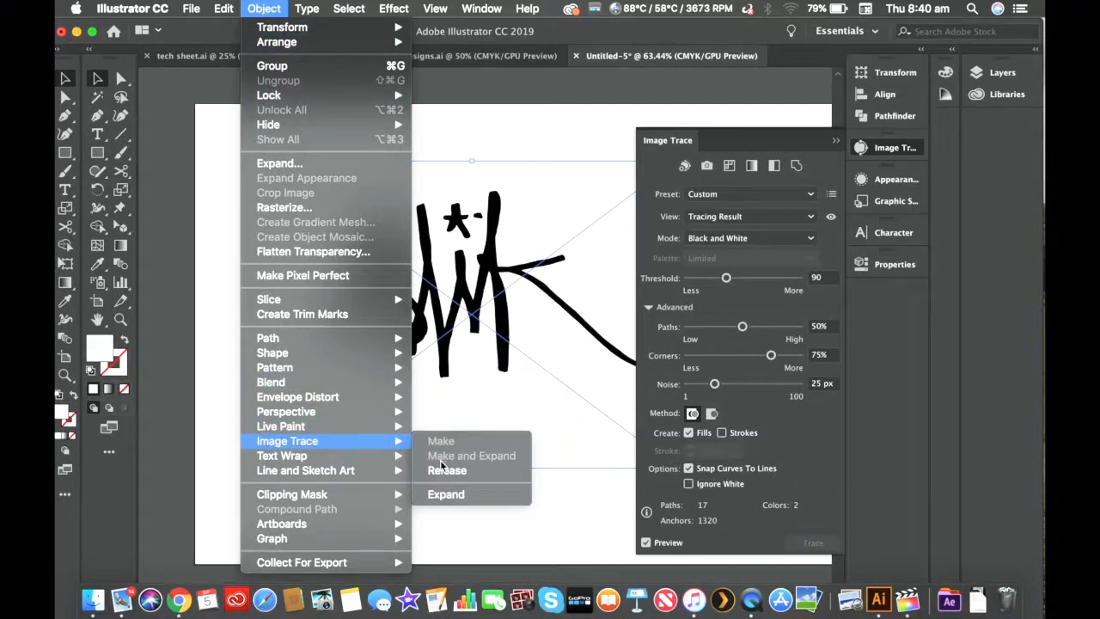
pyautogui.click(447, 496)
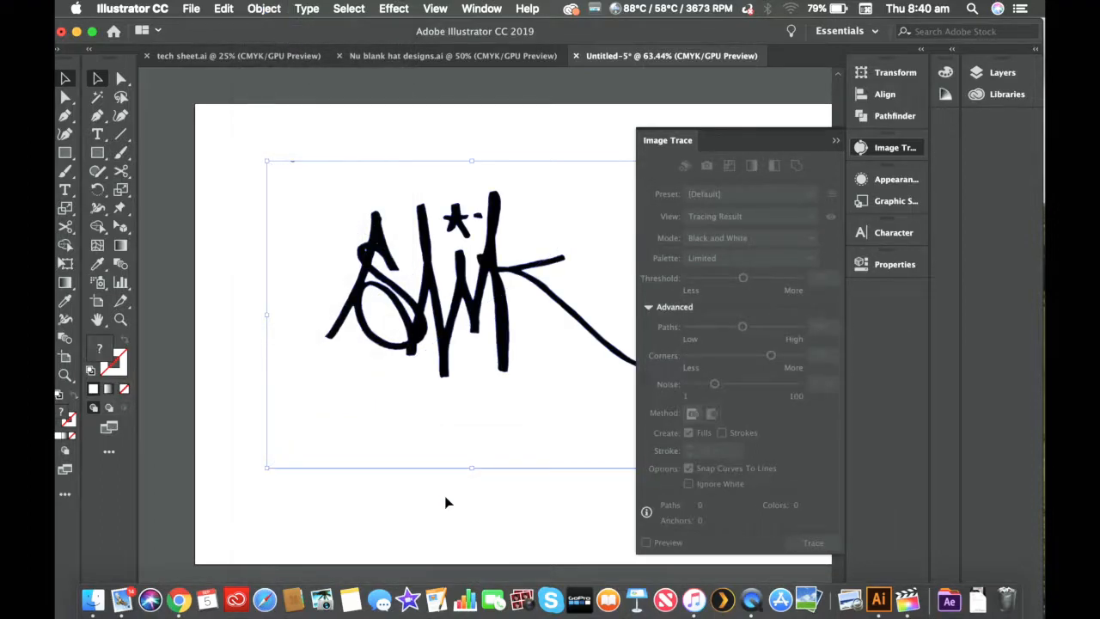
pyautogui.click(471, 498)
# Step: Move the expanded logo artwork slightly to the right on the artboard and reselect the whole group
pyautogui.click(440, 308)
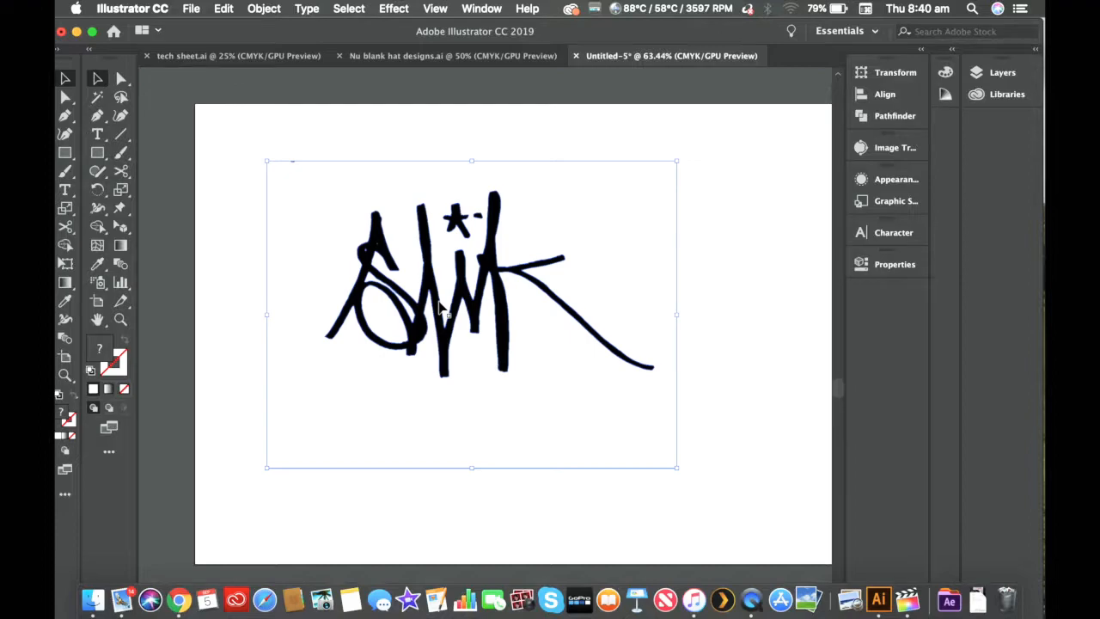
pyautogui.moveTo(440, 306)
pyautogui.mouseDown()
pyautogui.moveTo(538, 306)
pyautogui.moveTo(458, 302)
pyautogui.mouseUp()
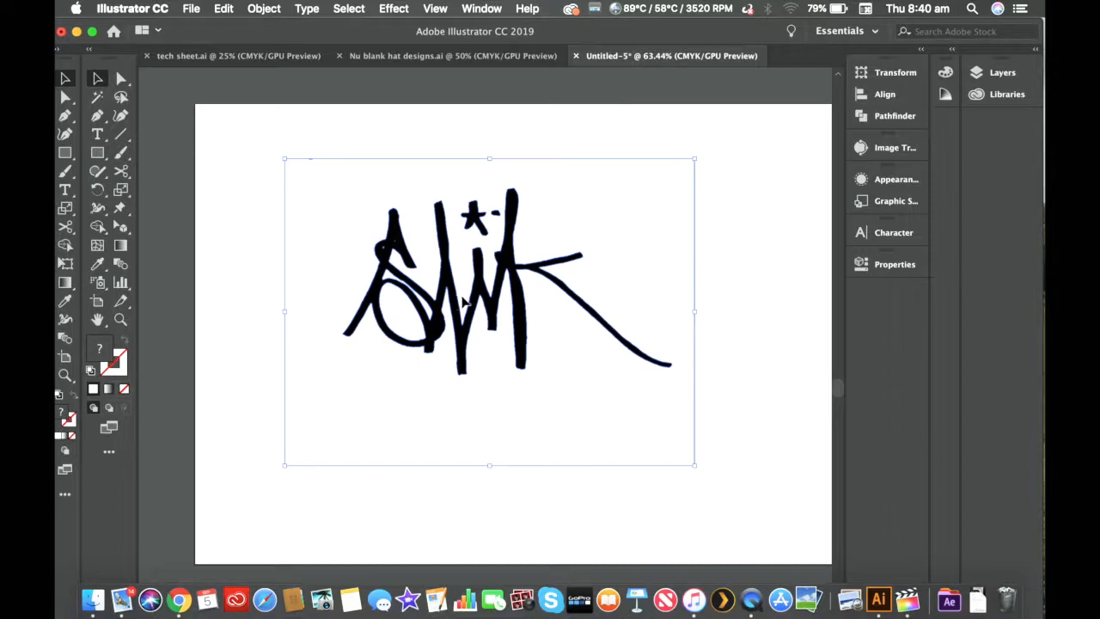
pyautogui.moveTo(458, 301); pyautogui.dragTo(478, 305)
pyautogui.click(285, 316)
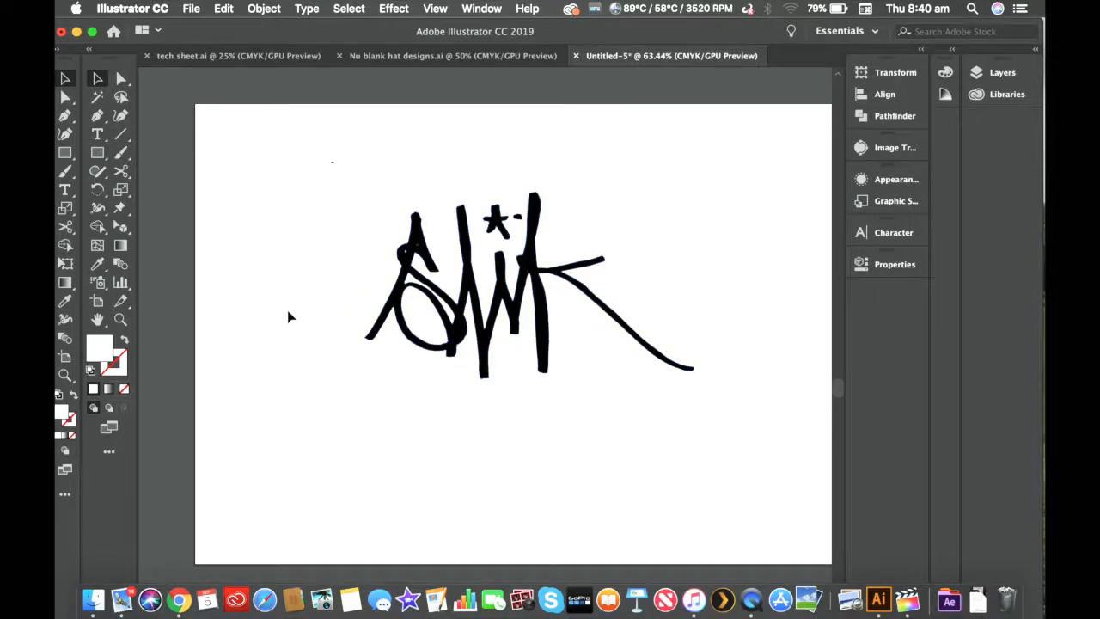
pyautogui.click(340, 252)
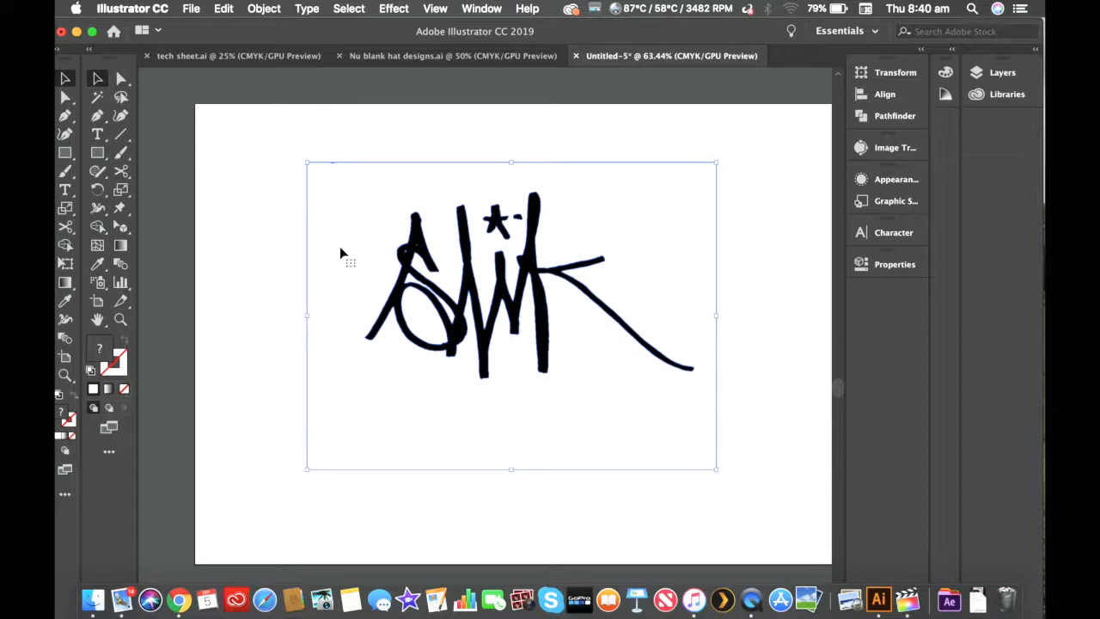
# Step: Ungroup the expanded logo artwork so that its background, lettering and stray pieces are separate objects
pyautogui.rightClick(340, 253)
pyautogui.click(400, 378)
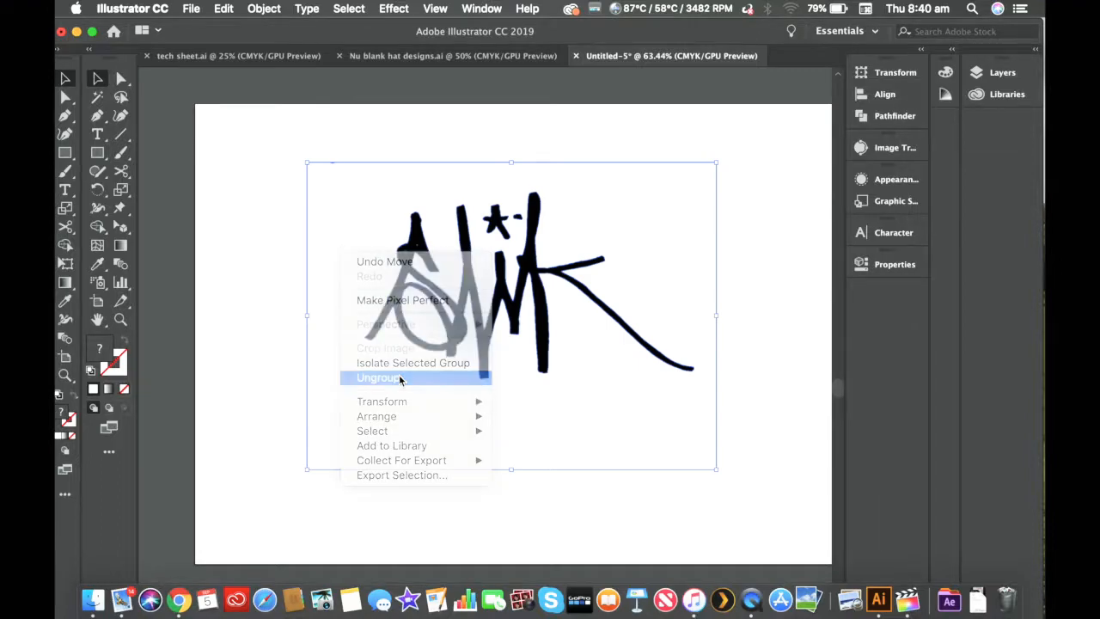
pyautogui.rightClick(342, 220)
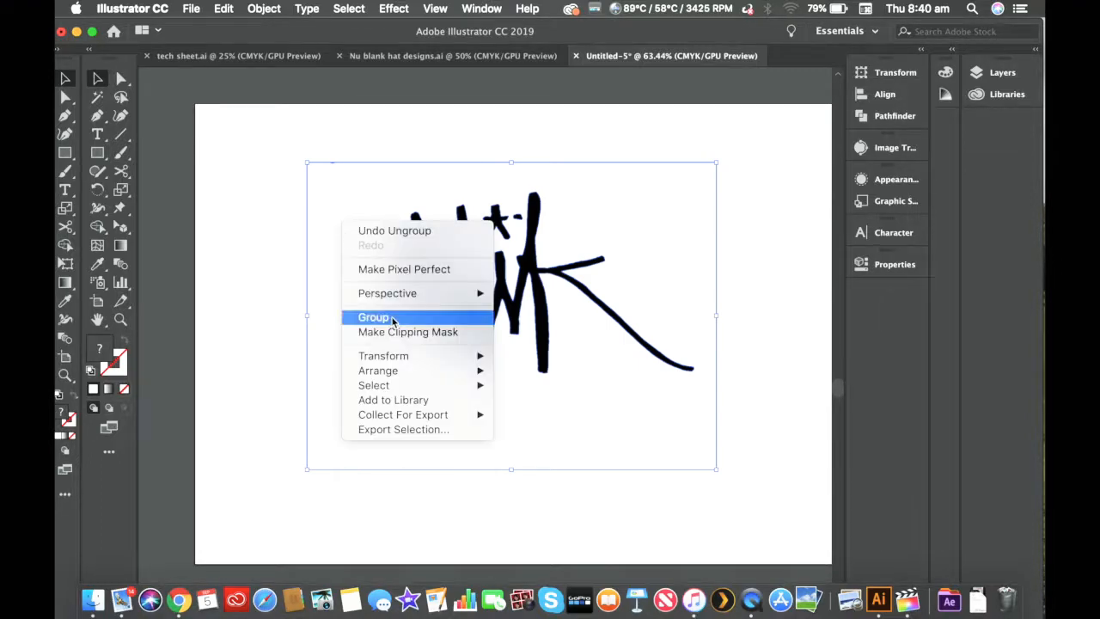
pyautogui.click(323, 293)
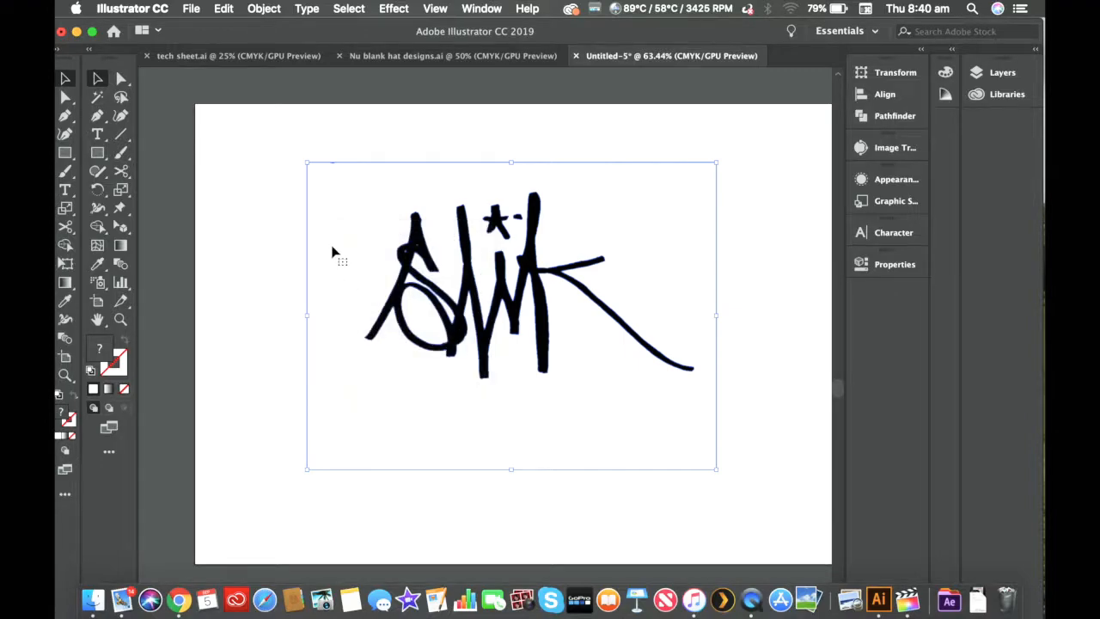
pyautogui.press('Delete')
pyautogui.press('super+z')
pyautogui.click(250, 167)
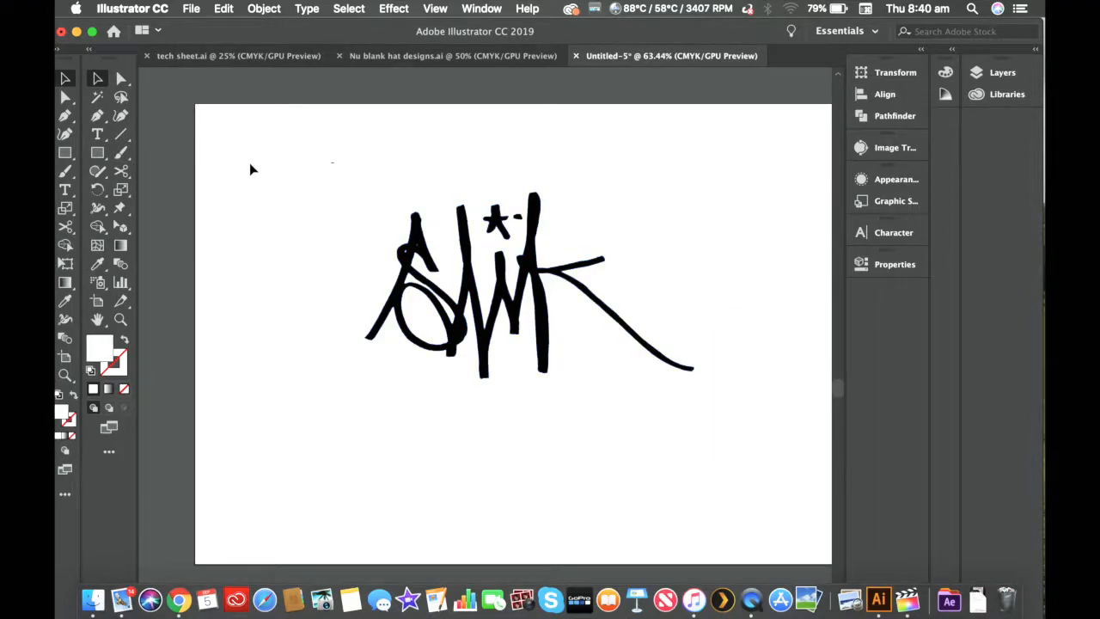
pyautogui.click(341, 206)
pyautogui.doubleClick(340, 206)
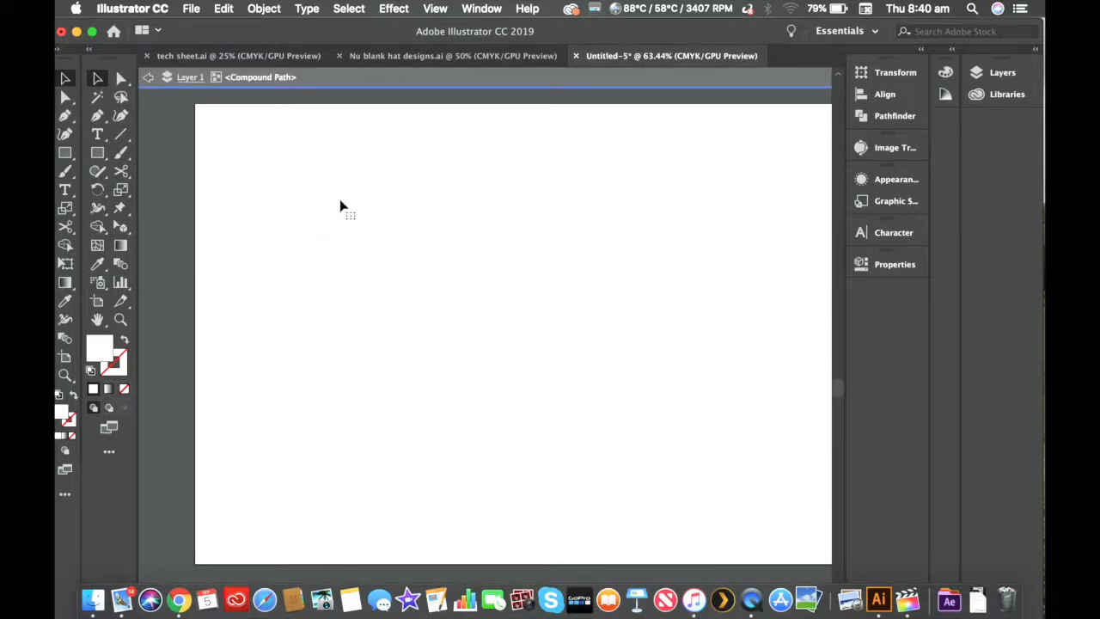
pyautogui.click(277, 225)
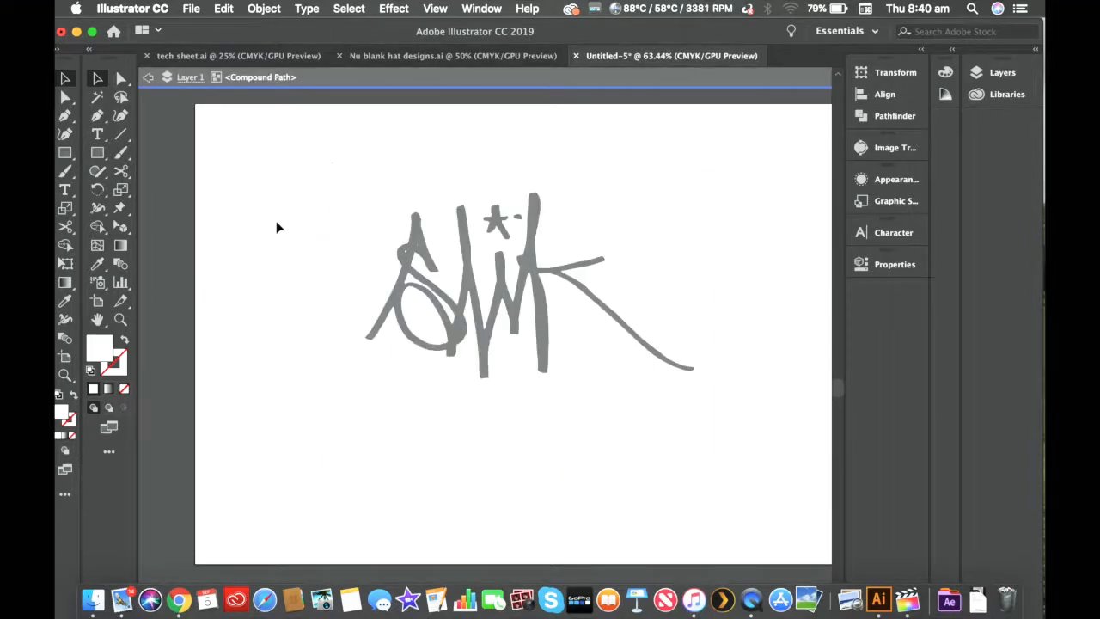
pyautogui.click(343, 228)
pyautogui.click(361, 213)
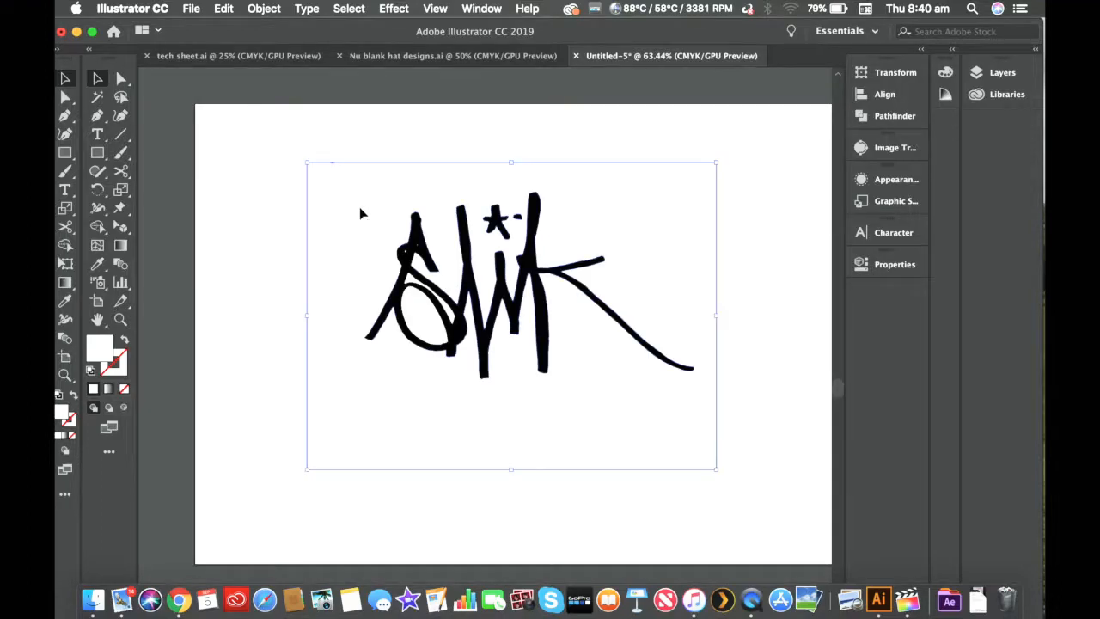
pyautogui.rightClick(358, 199)
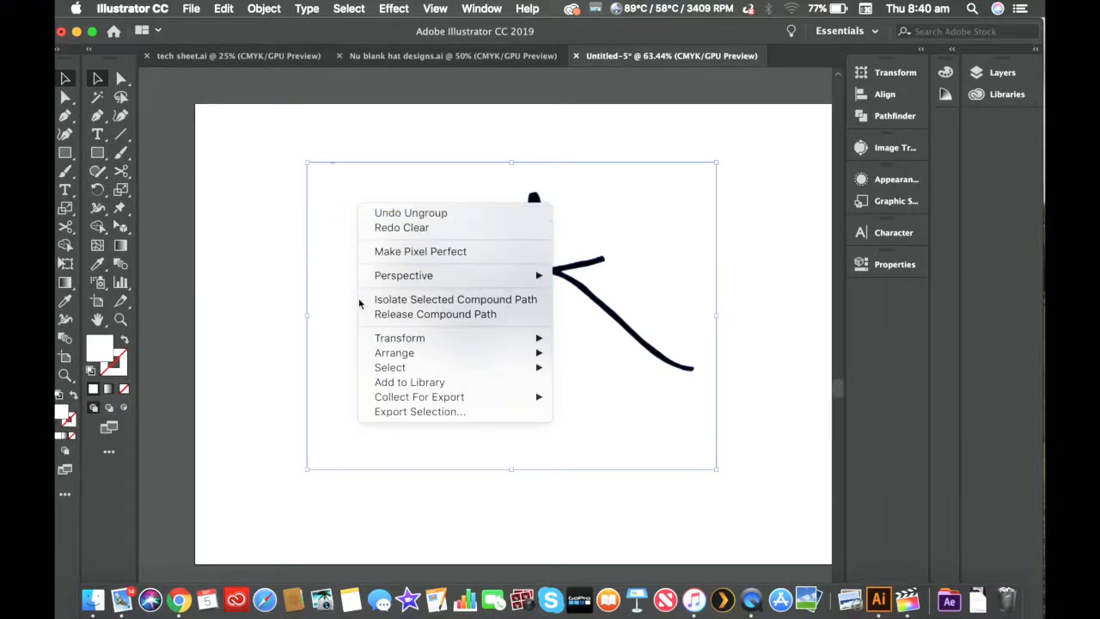
pyautogui.click(284, 302)
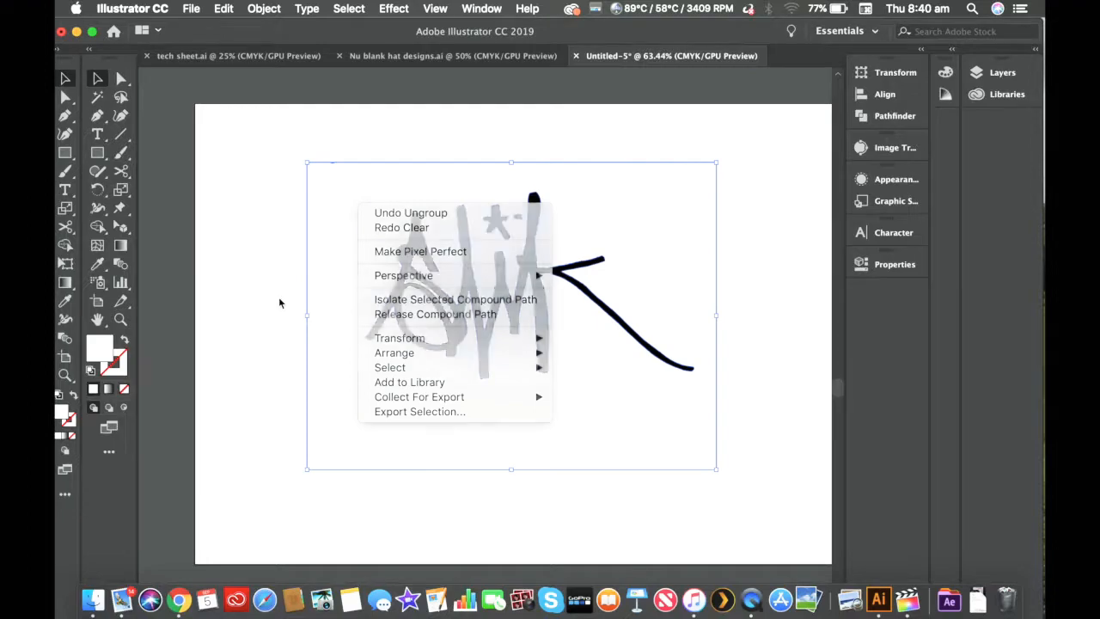
# Step: Delete the white background shape behind the lettering and the stray speck above the S, checking the paths in outline view
pyautogui.click(323, 251)
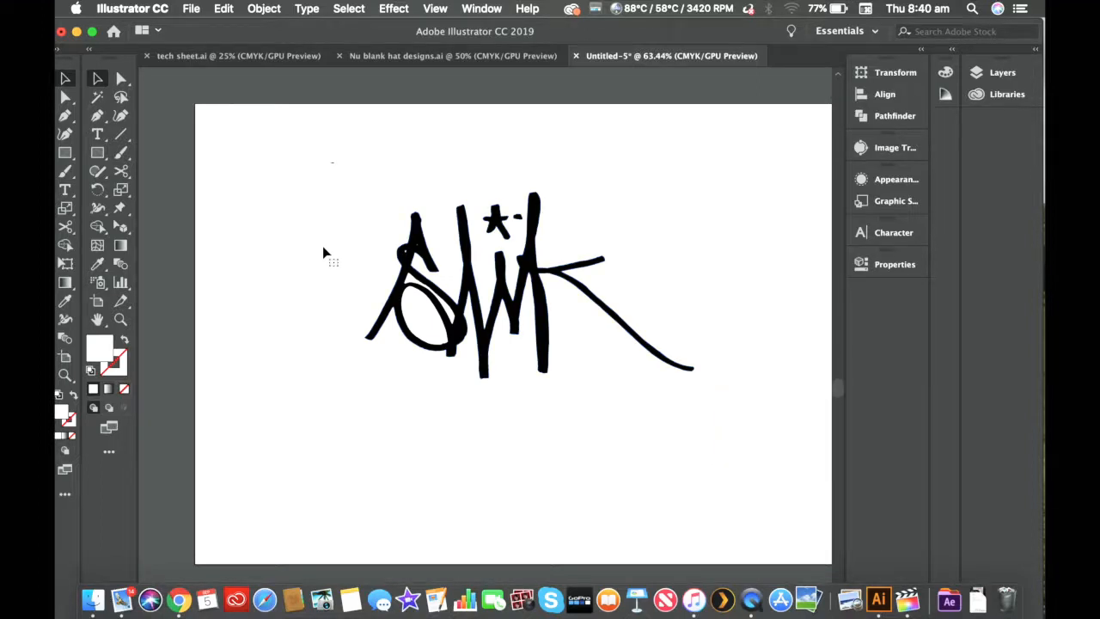
pyautogui.moveTo(351, 180); pyautogui.dragTo(312, 146)
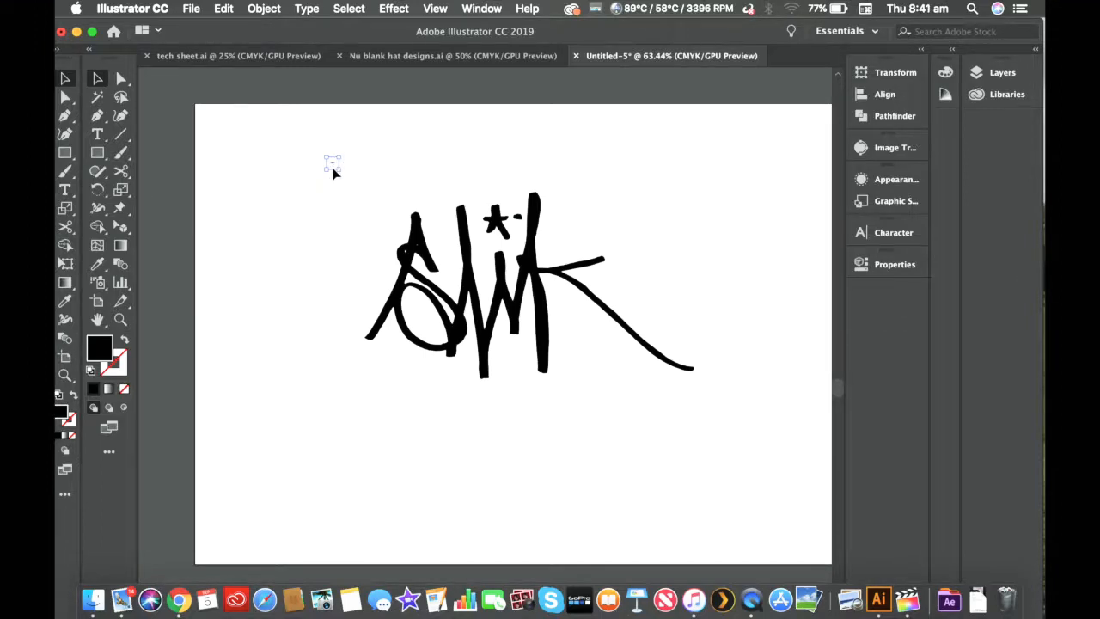
pyautogui.click(315, 230)
pyautogui.press('super+y')
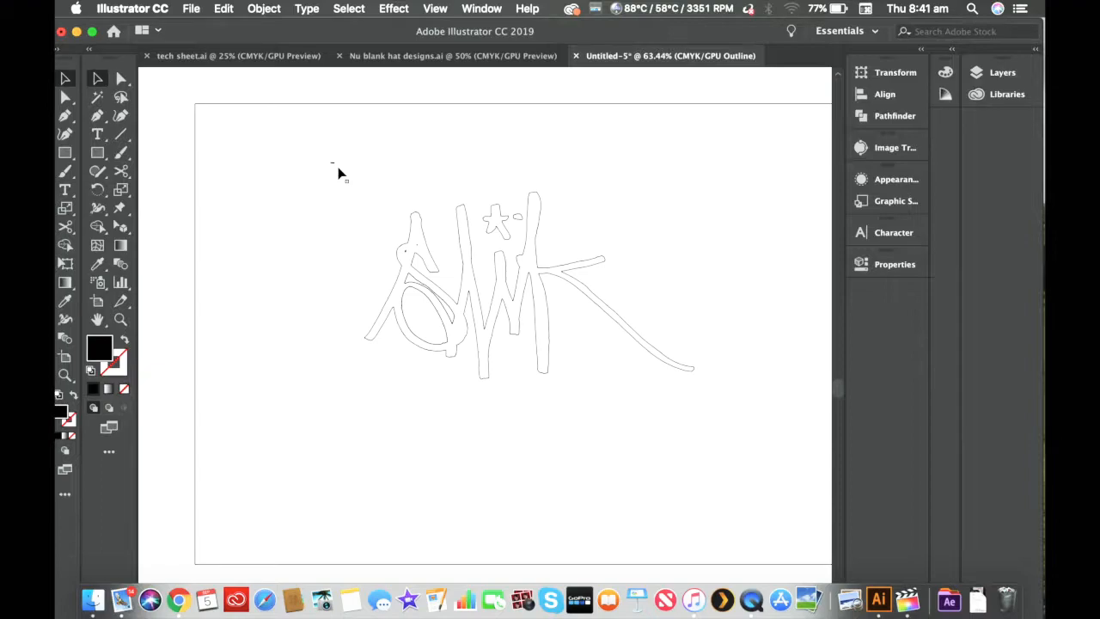
pyautogui.press('super+y')
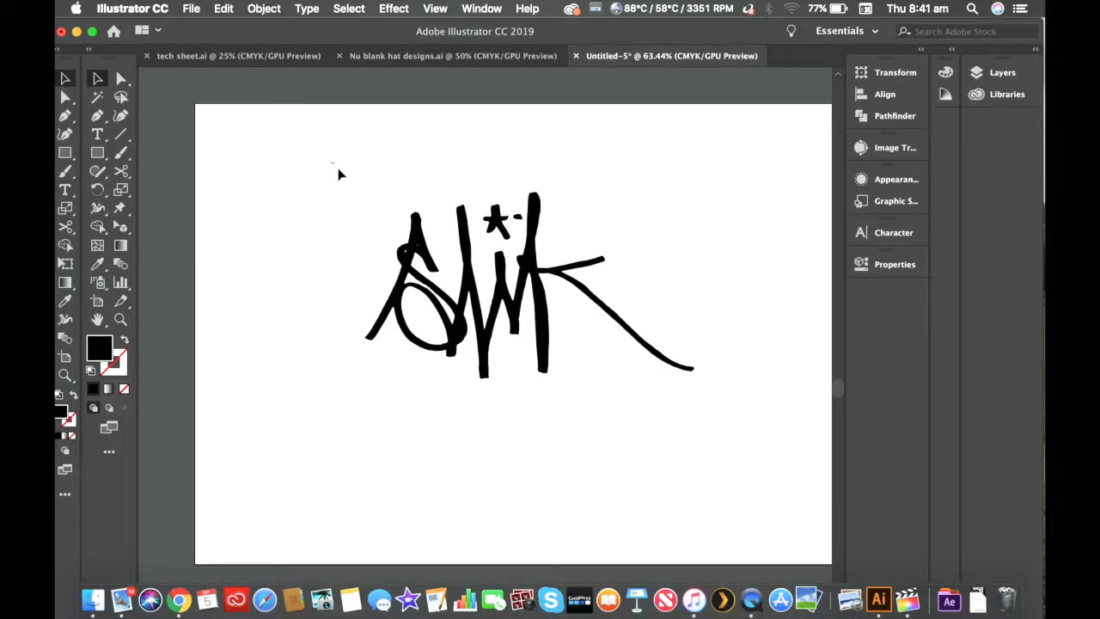
pyautogui.moveTo(339, 174); pyautogui.dragTo(307, 152)
pyautogui.press('Delete')
# Step: Group all the remaining lettering pieces and move the group slightly up and to the left on the artboard
pyautogui.click(471, 285)
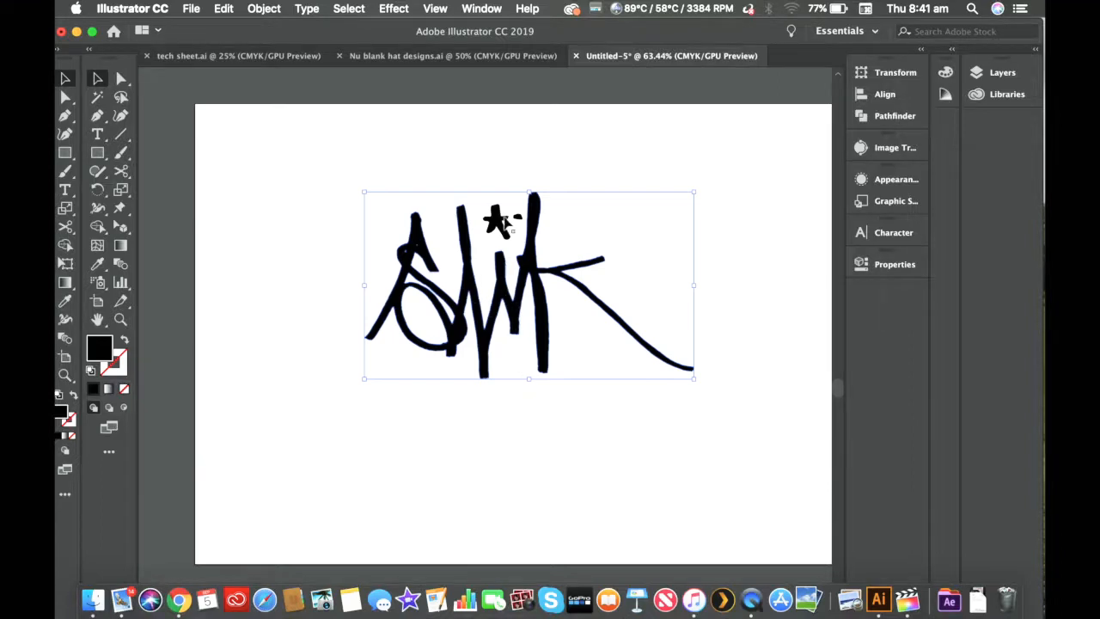
pyautogui.click(545, 412)
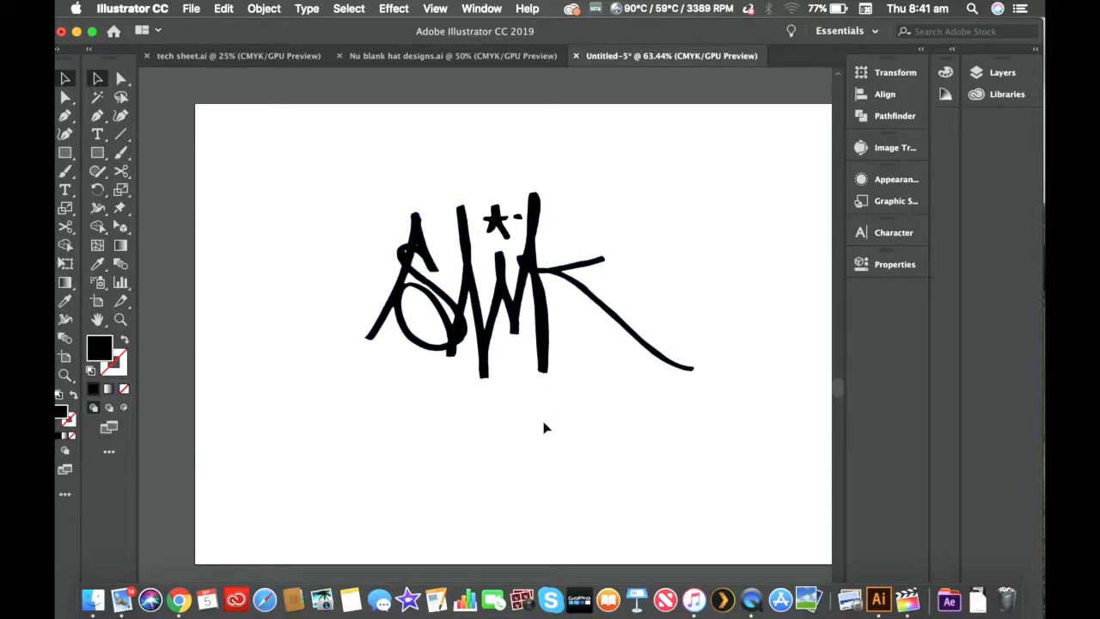
pyautogui.press('super+a')
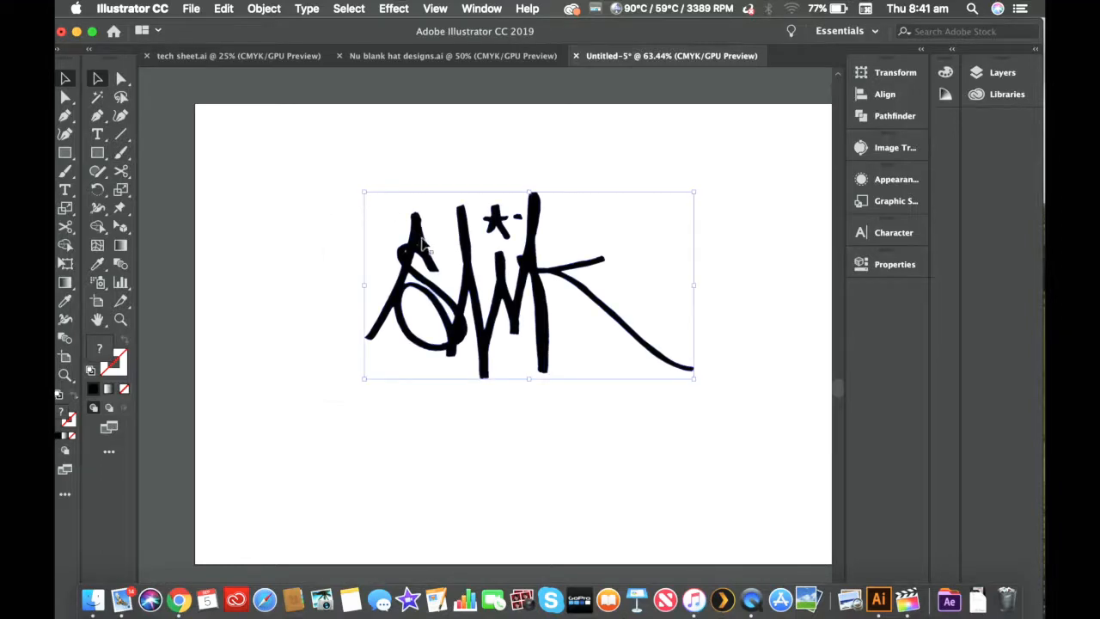
pyautogui.rightClick(467, 275)
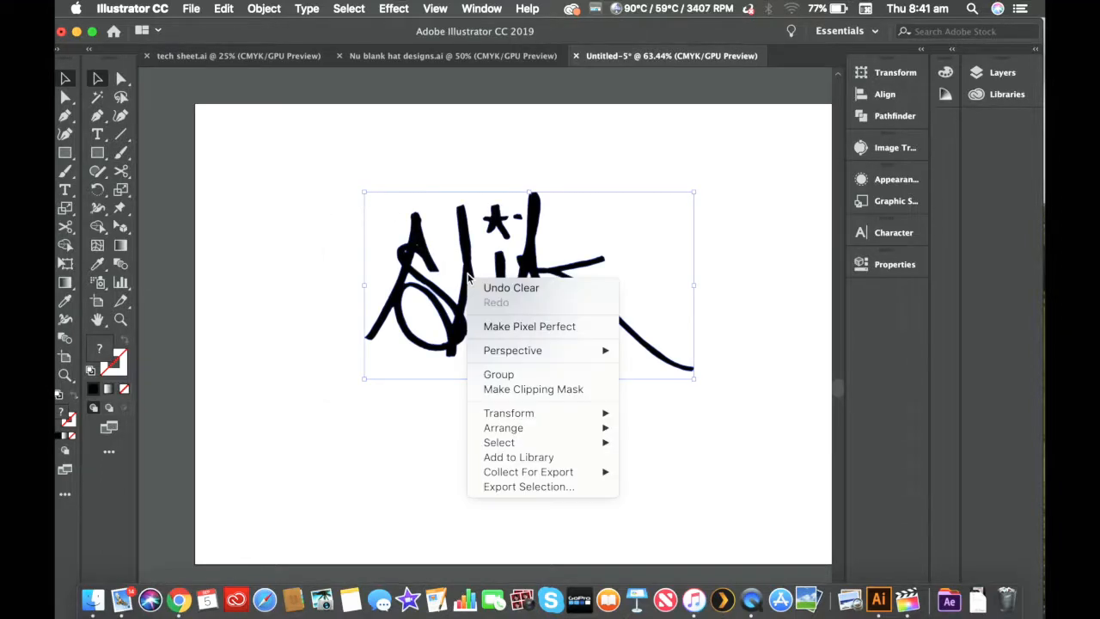
pyautogui.click(524, 375)
pyautogui.click(516, 402)
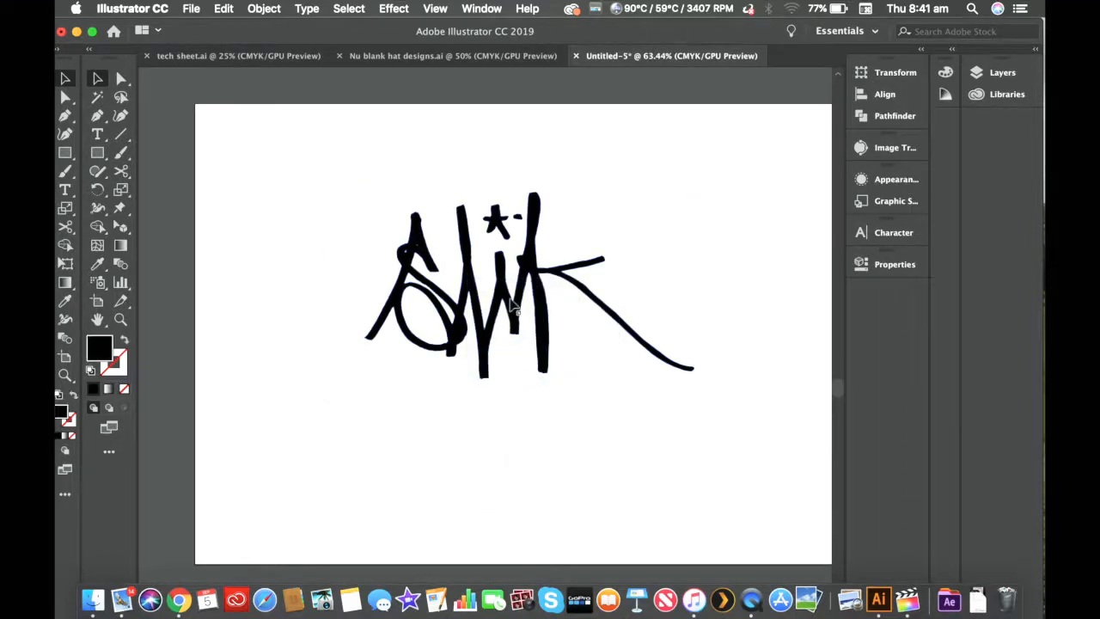
pyautogui.moveTo(499, 282)
pyautogui.mouseDown()
pyautogui.moveTo(427, 276)
pyautogui.moveTo(537, 281)
pyautogui.moveTo(457, 276)
pyautogui.mouseUp()
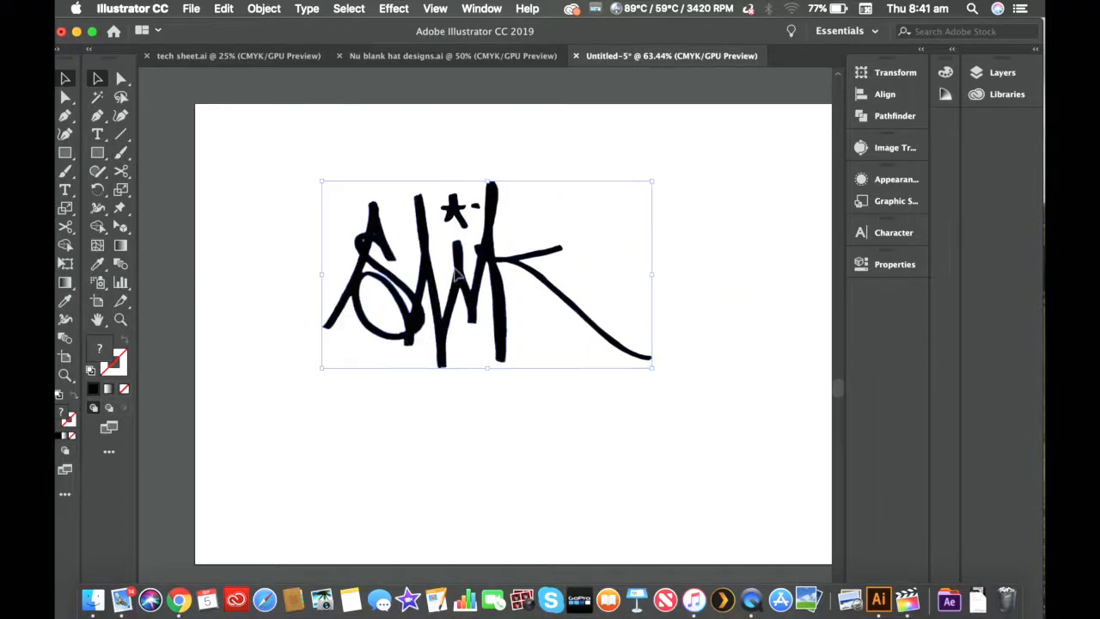
# Step: Recolour the grouped logo with the mid-grey guide shade C 15.98, M 17.5, Y 15.6, K 50.08, and deselect it
pyautogui.click(946, 73)
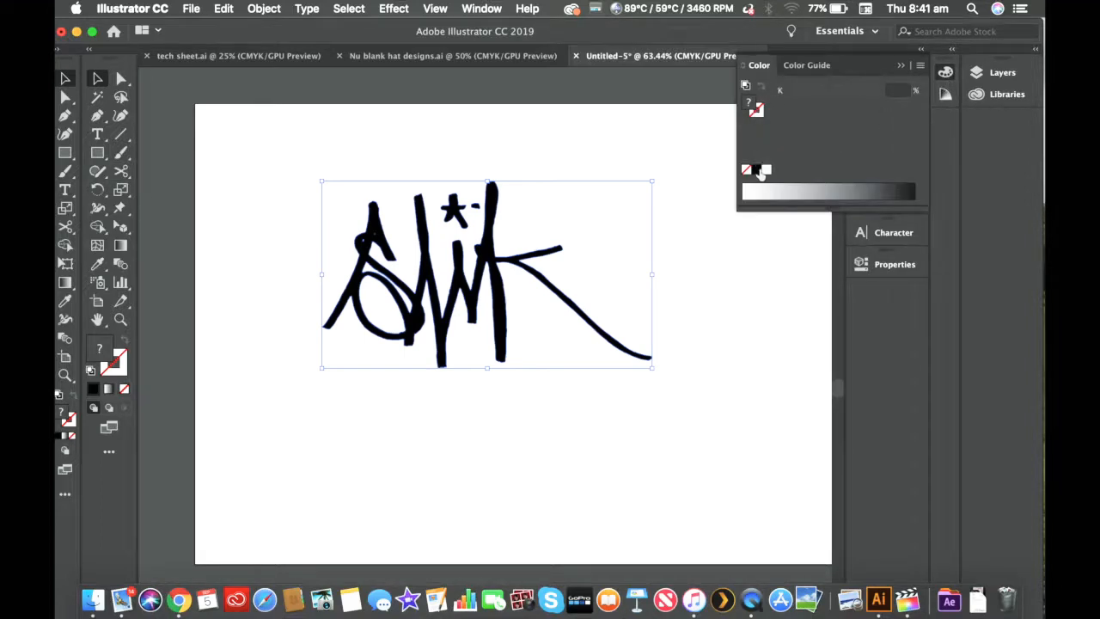
pyautogui.click(808, 65)
pyautogui.click(797, 146)
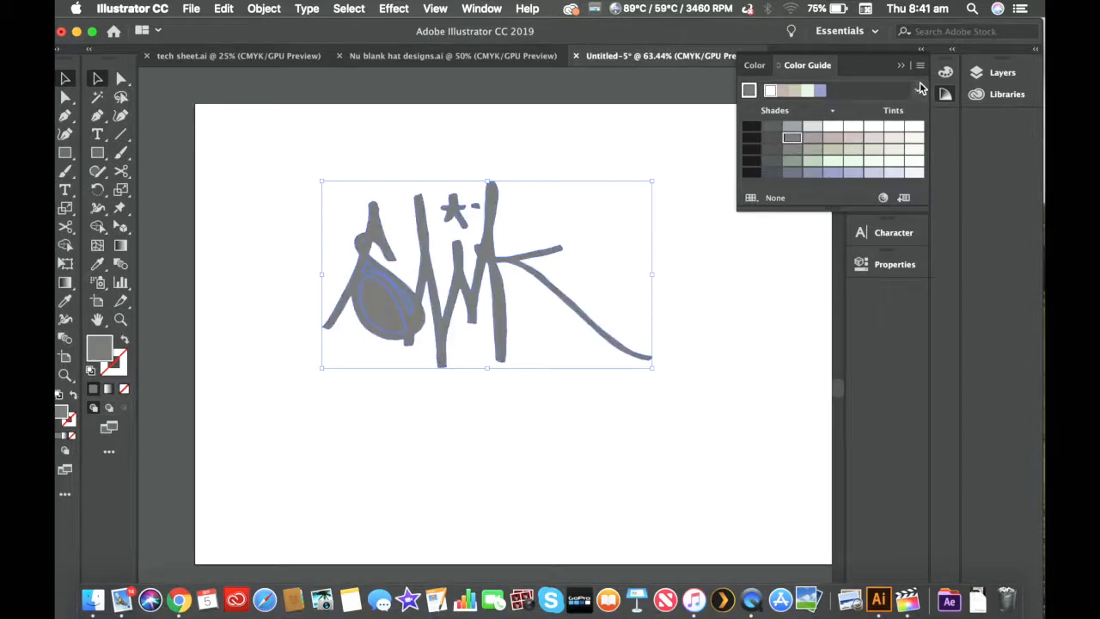
pyautogui.click(946, 74)
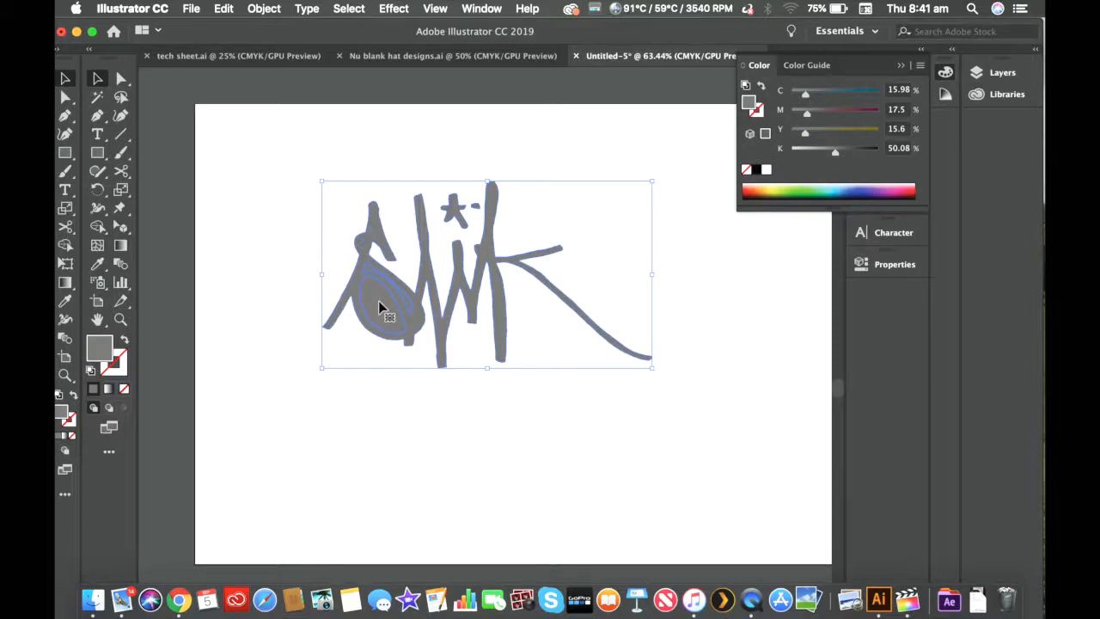
pyautogui.click(706, 215)
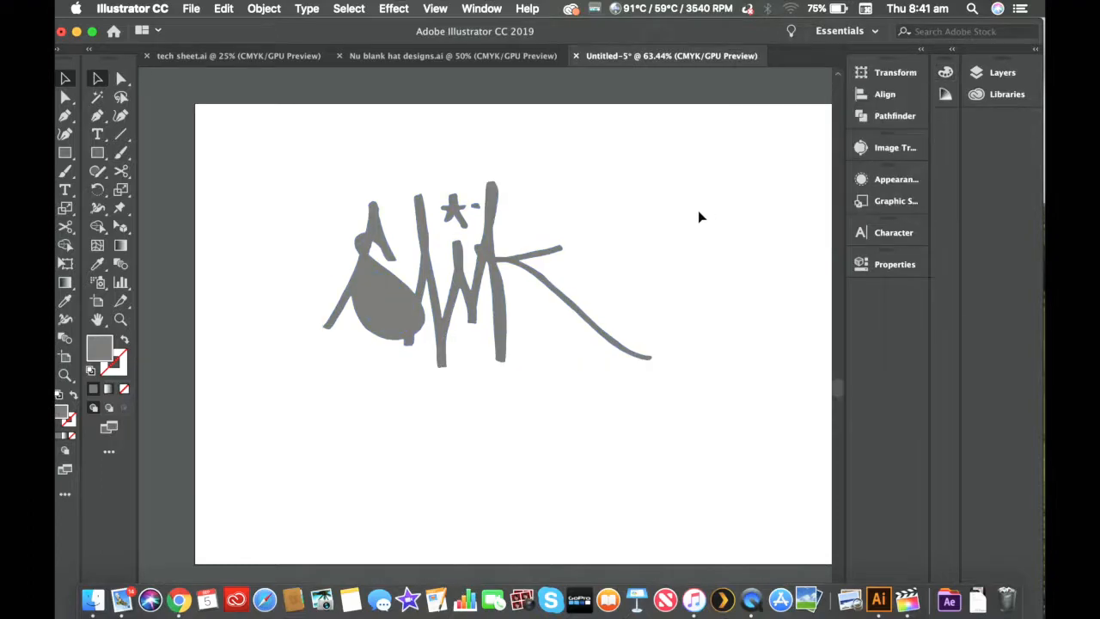
# Step: Ungroup the grey logo so that the pieces filling its letter openings can be selected separately
pyautogui.click(375, 312)
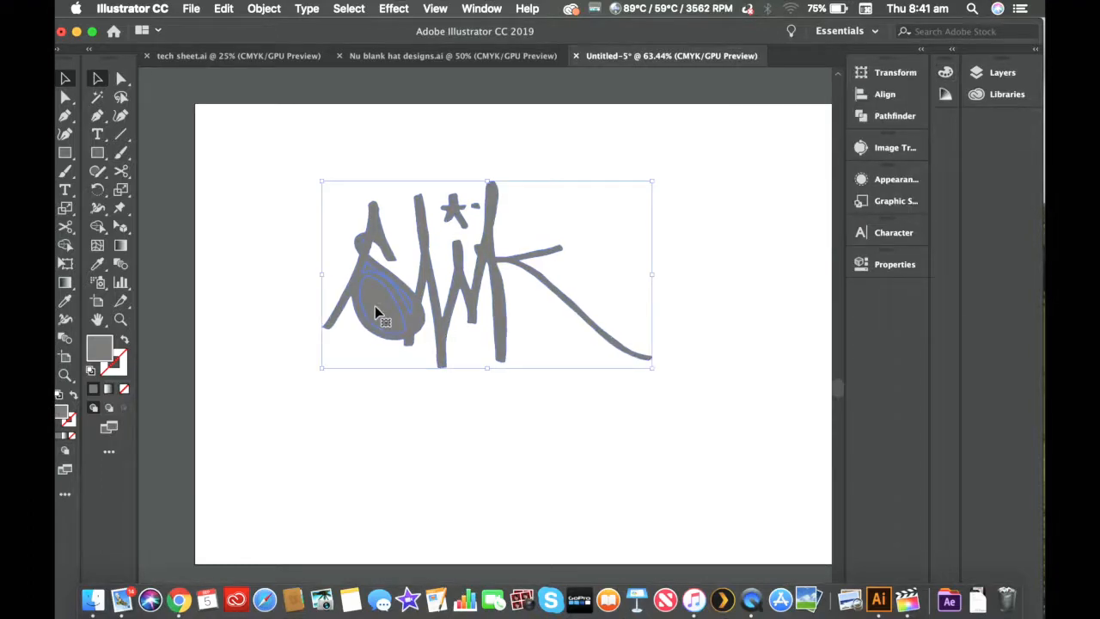
pyautogui.rightClick(375, 311)
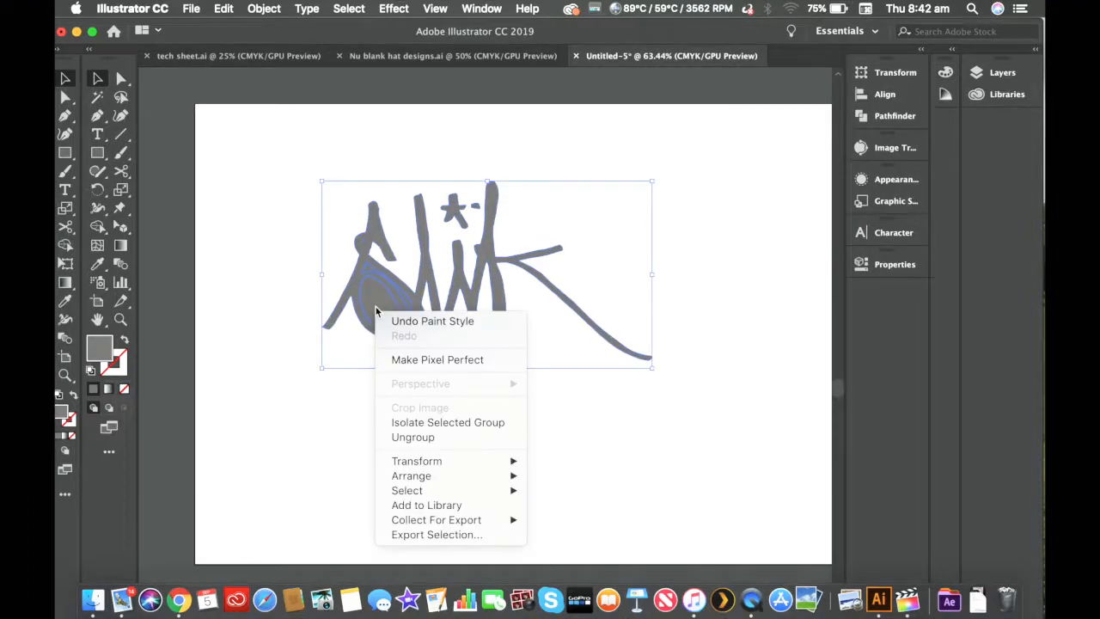
pyautogui.click(432, 439)
pyautogui.click(384, 427)
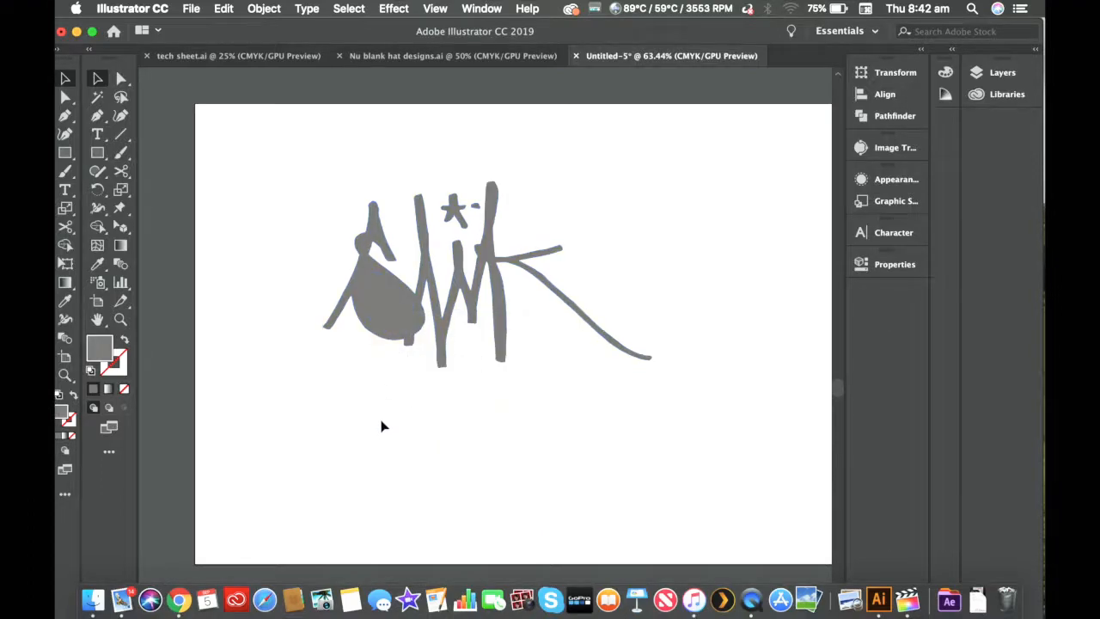
# Step: Delete the grey pieces that fill the S's large loop and its small upper loop
pyautogui.press('q')
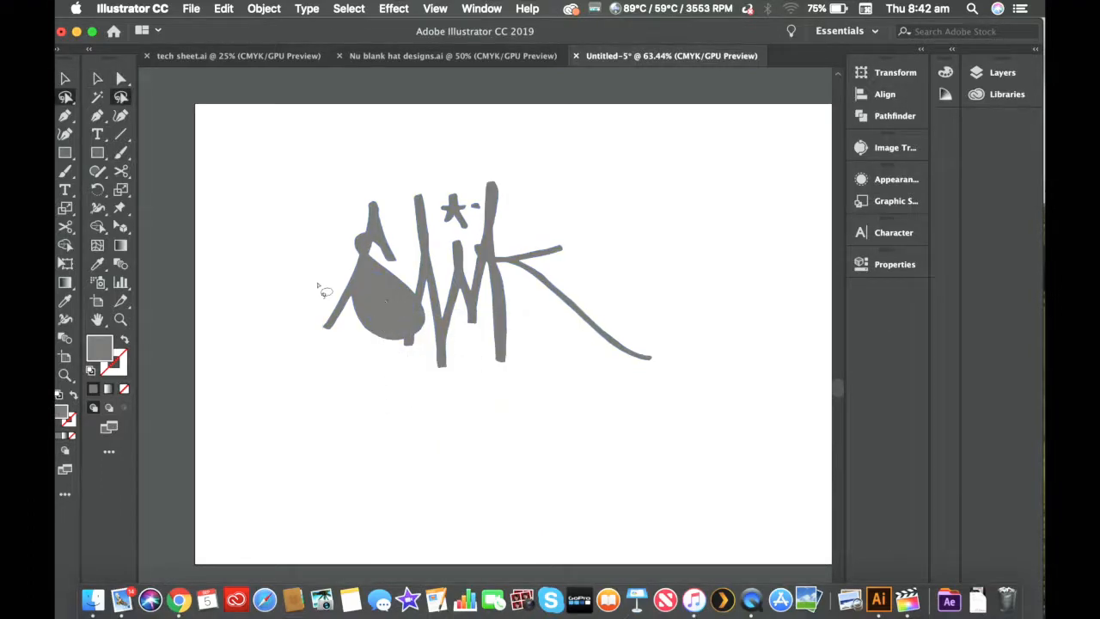
pyautogui.click(98, 80)
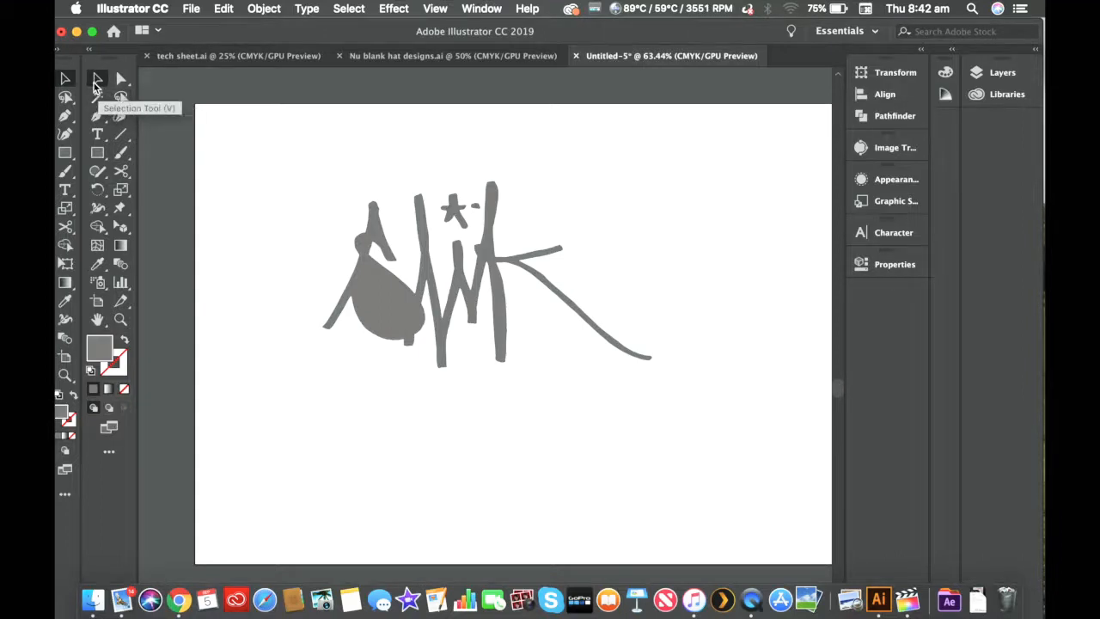
pyautogui.click(120, 79)
pyautogui.click(97, 79)
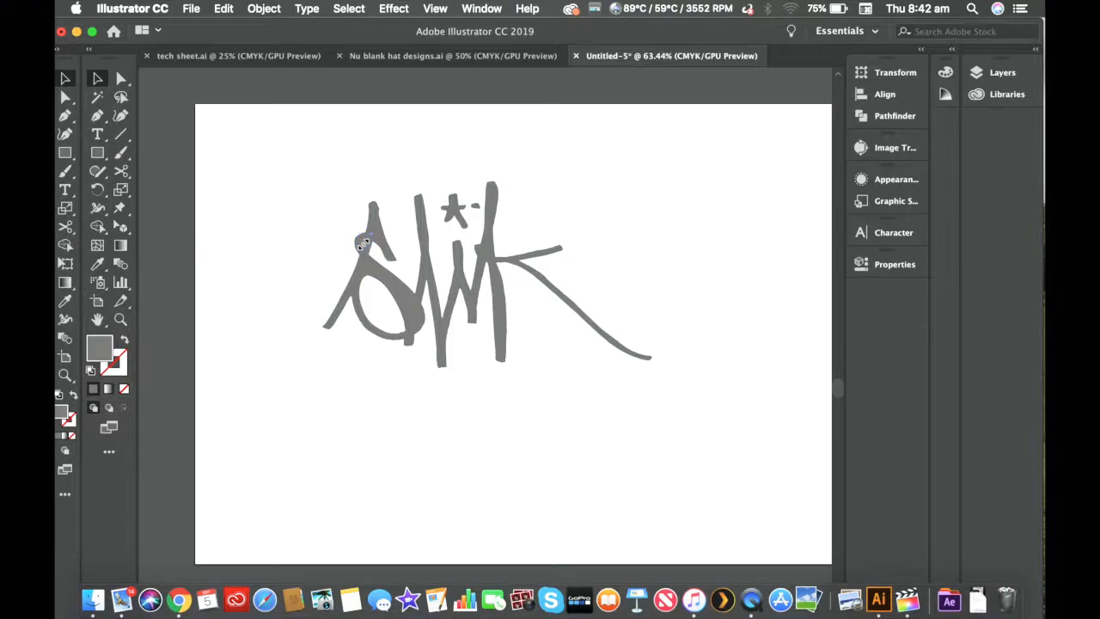
pyautogui.press('super+equal')
pyautogui.press('super+equal')
pyautogui.press('super+equal')
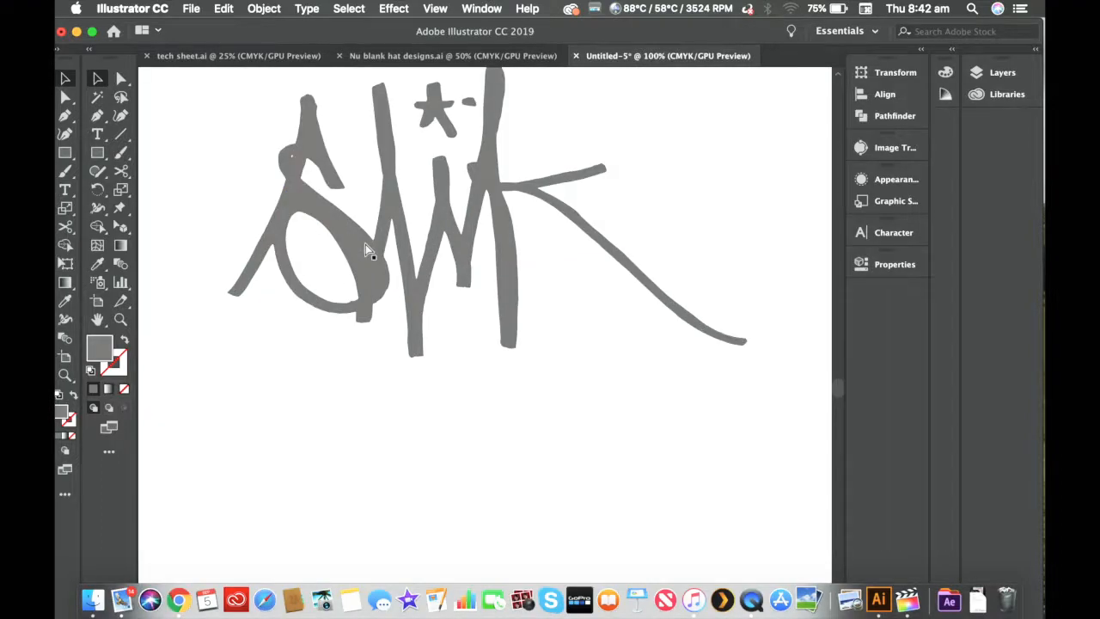
pyautogui.scroll(2, 254, 202)
pyautogui.hscroll(-2, 254, 202)
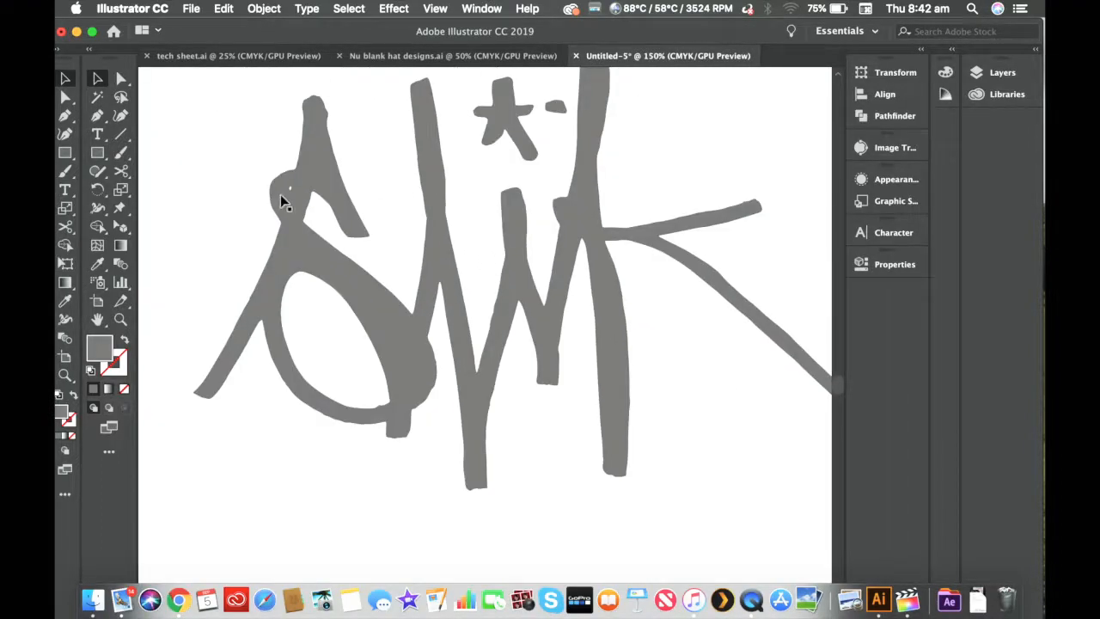
pyautogui.click(285, 195)
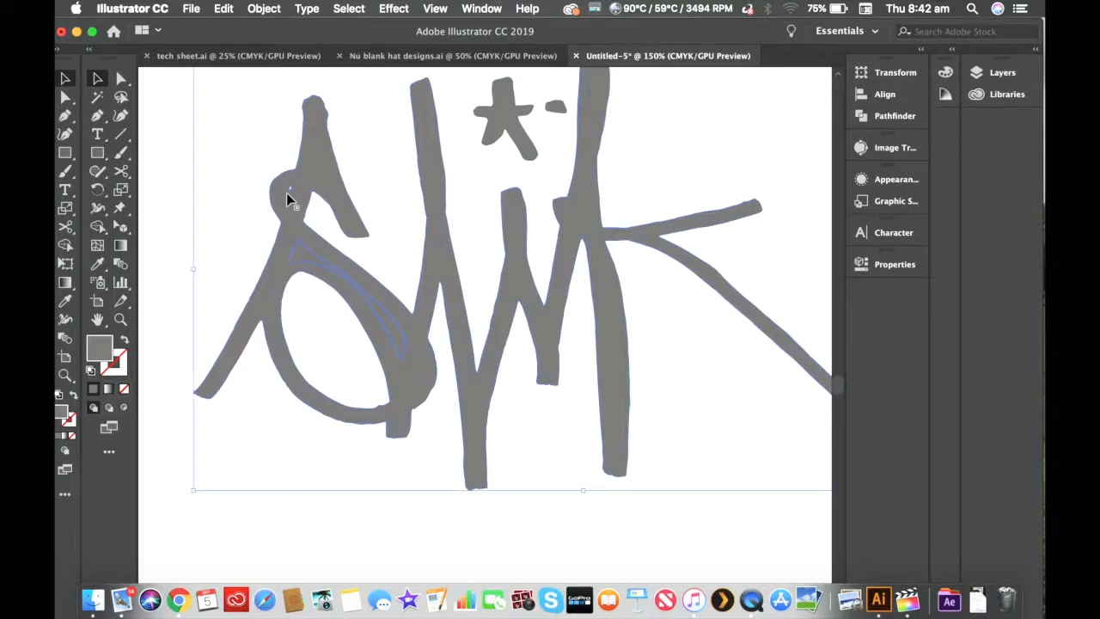
pyautogui.press('a')
pyautogui.click(174, 459)
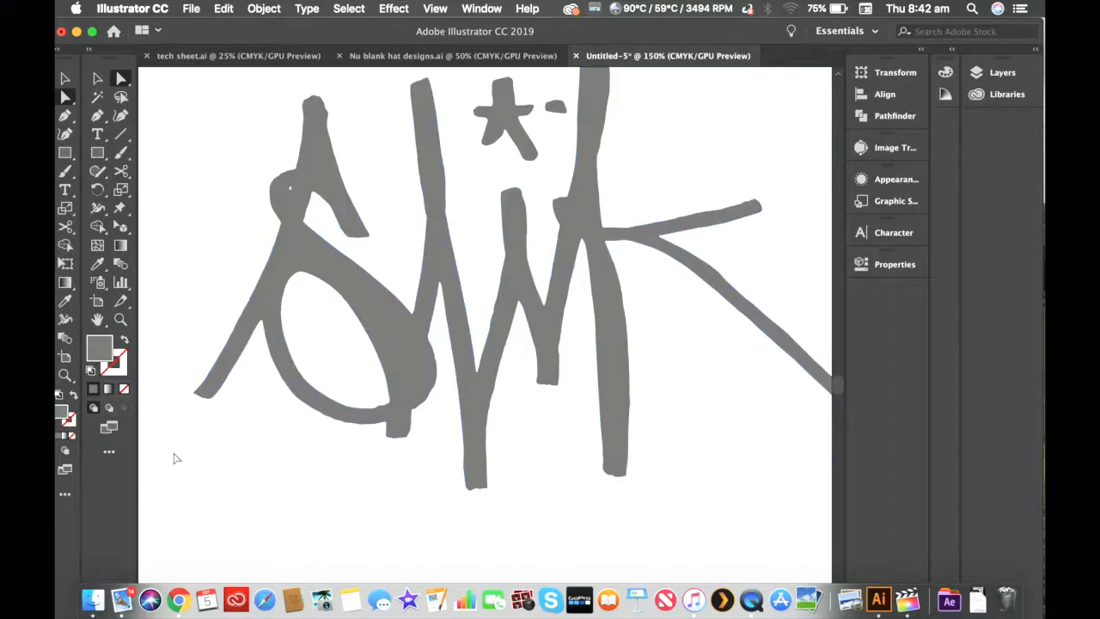
pyautogui.press('v')
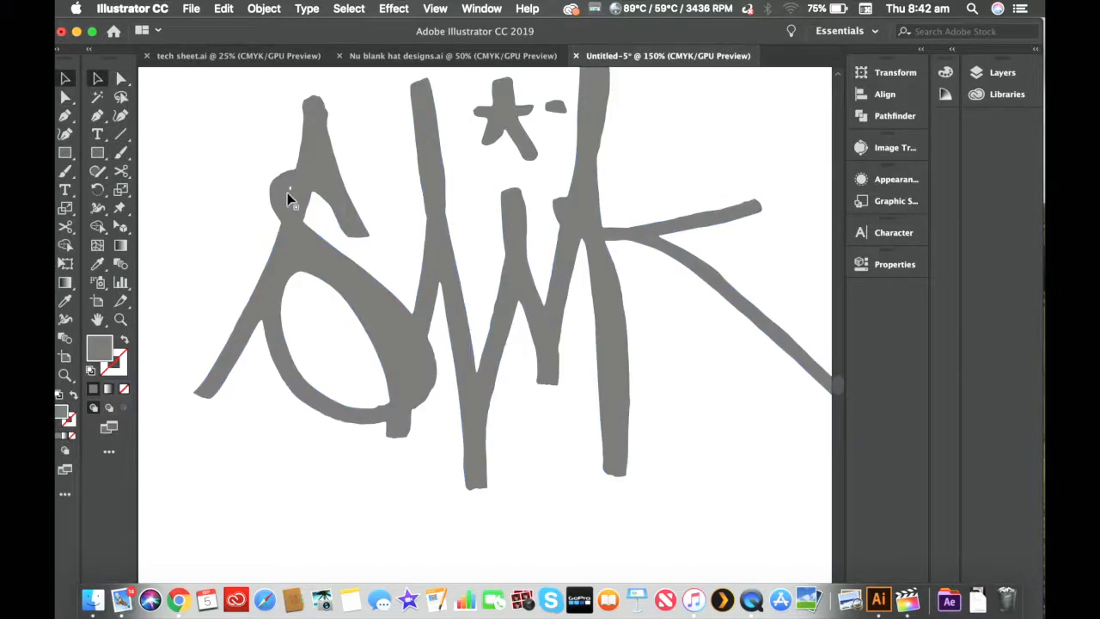
pyautogui.click(287, 196)
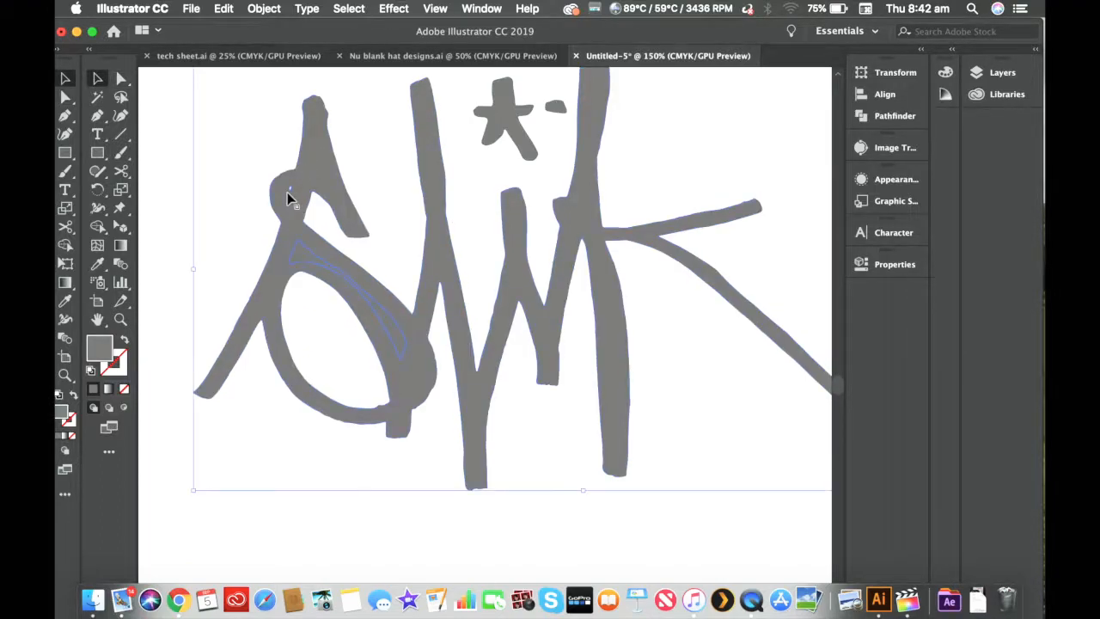
pyautogui.click(244, 246)
# Step: Delete the narrow grey piece filling the gap between the S's diagonal stroke and its large loop
pyautogui.scroll(-2, 244, 248)
pyautogui.hscroll(2, 244, 247)
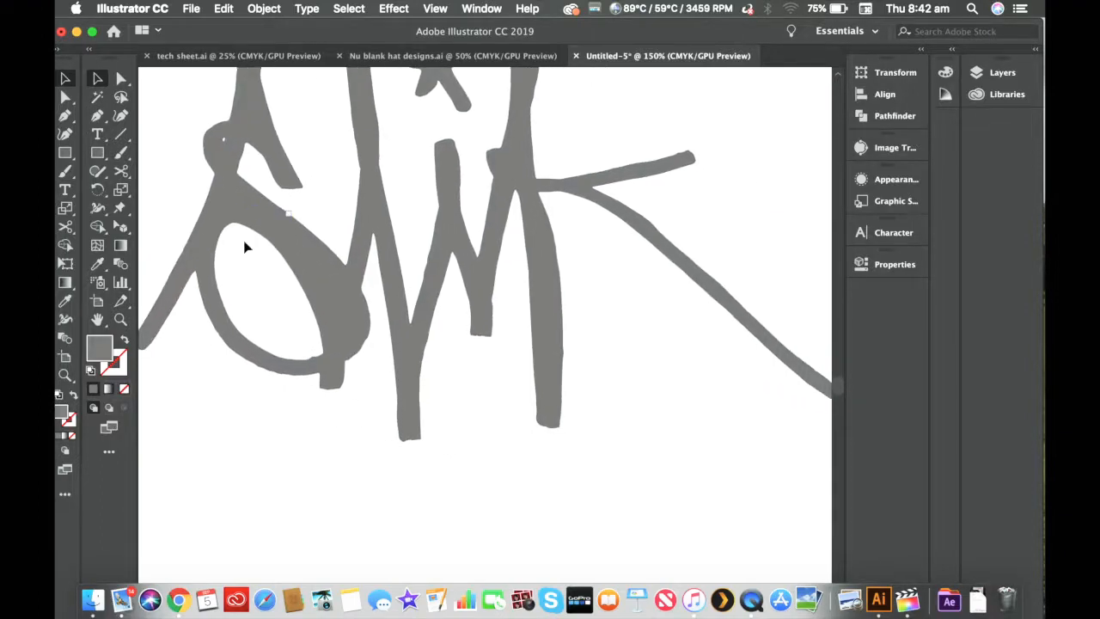
pyautogui.press('super+equal')
pyautogui.press('super+equal')
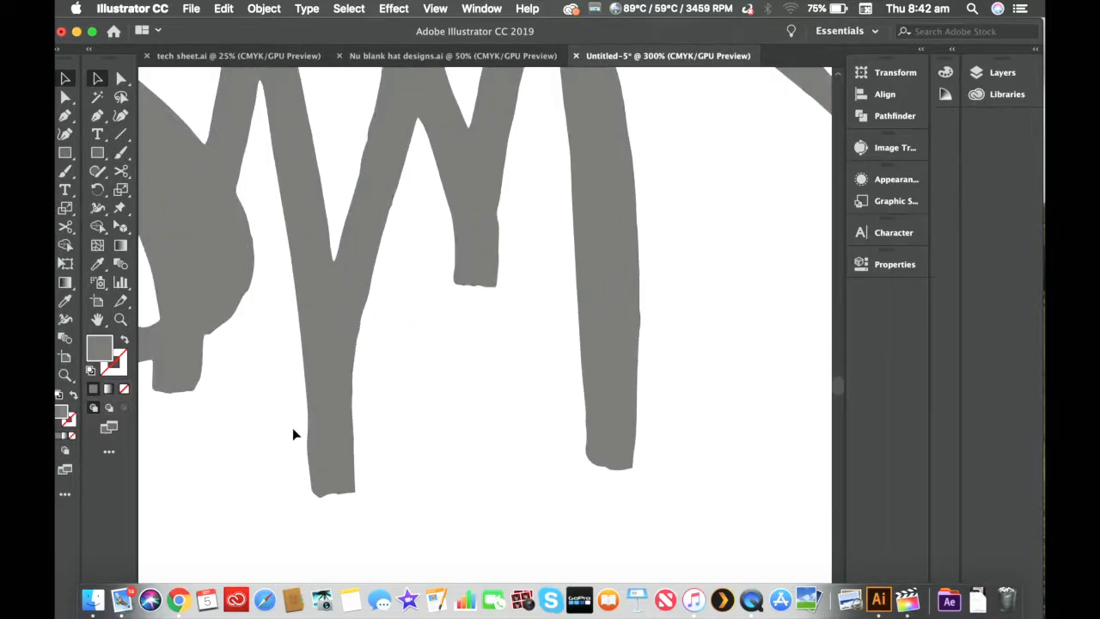
pyautogui.hscroll(-4, 295, 420)
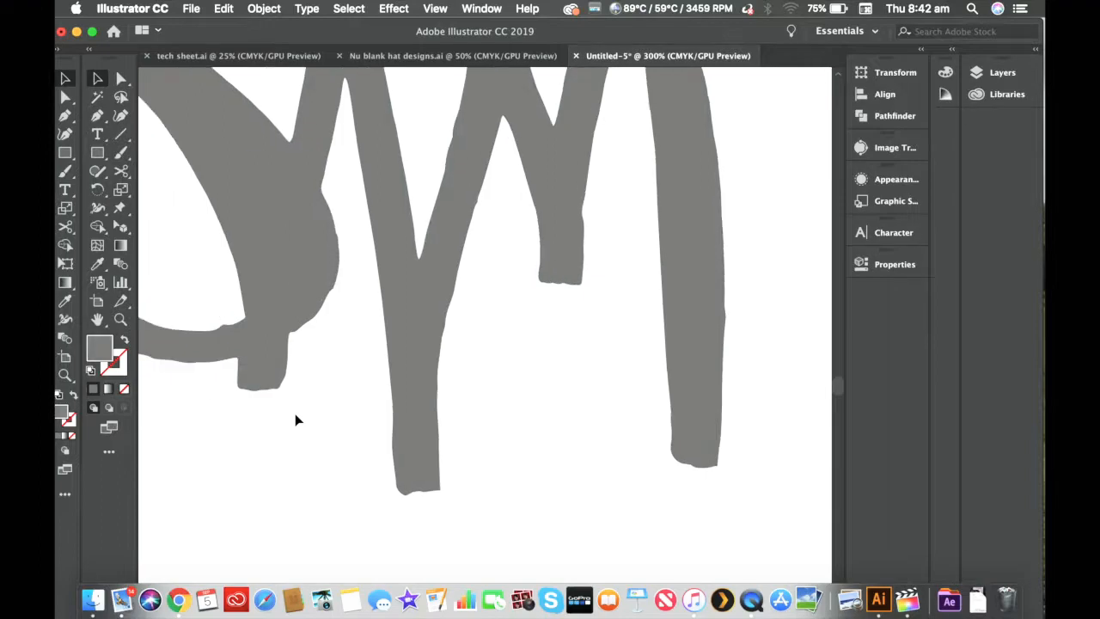
pyautogui.press('a')
pyautogui.click(306, 295)
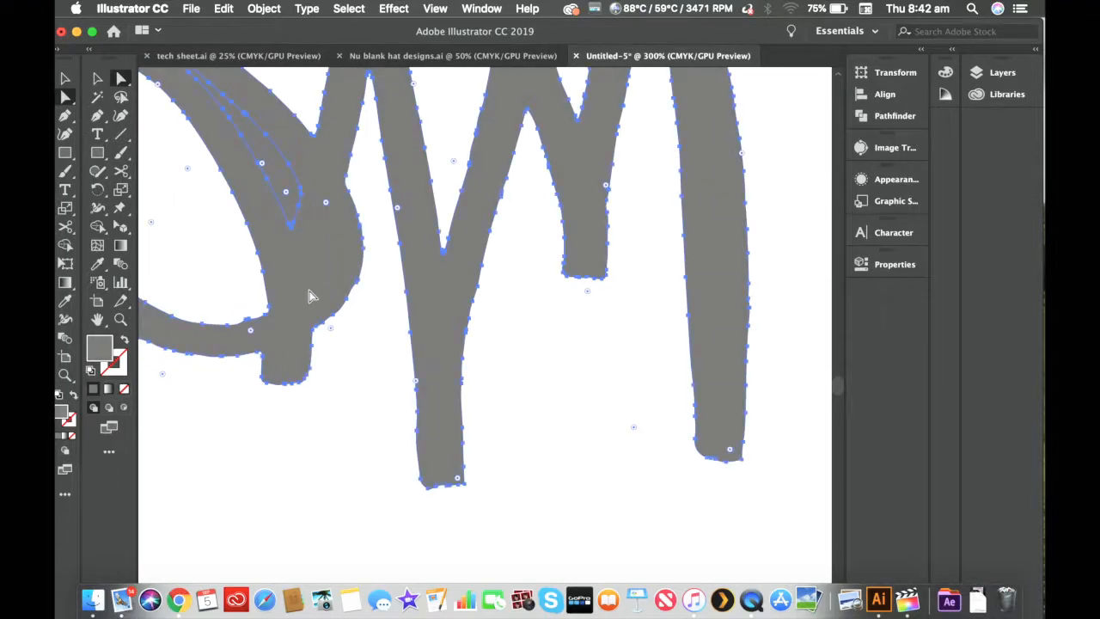
pyautogui.hscroll(-3, 311, 297)
pyautogui.scroll(5, 311, 296)
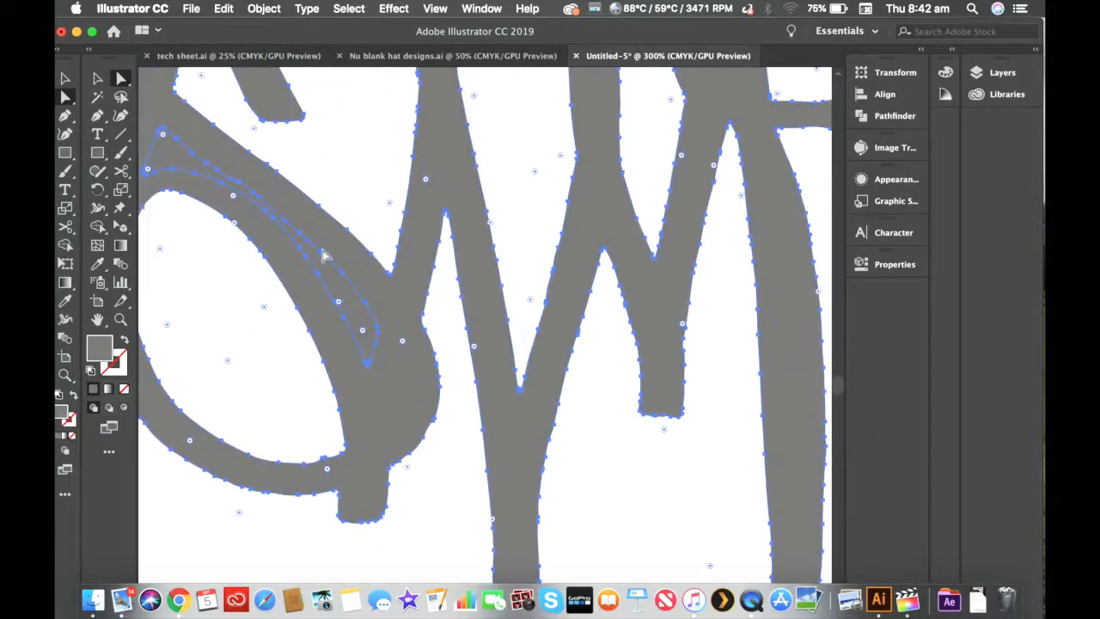
pyautogui.press('v')
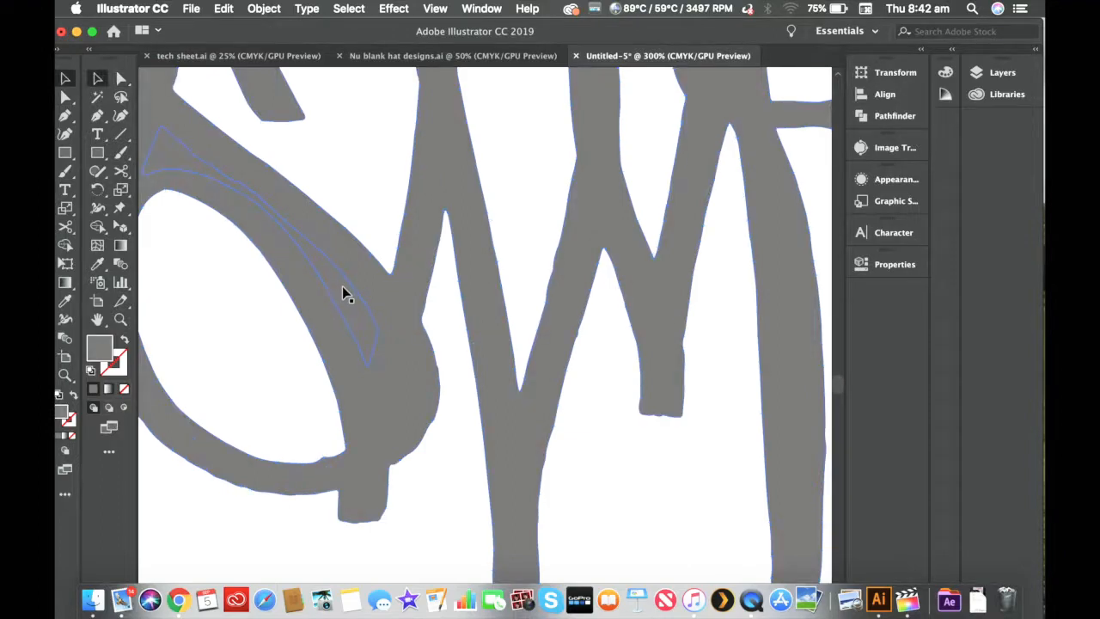
pyautogui.click(342, 294)
pyautogui.press('Delete')
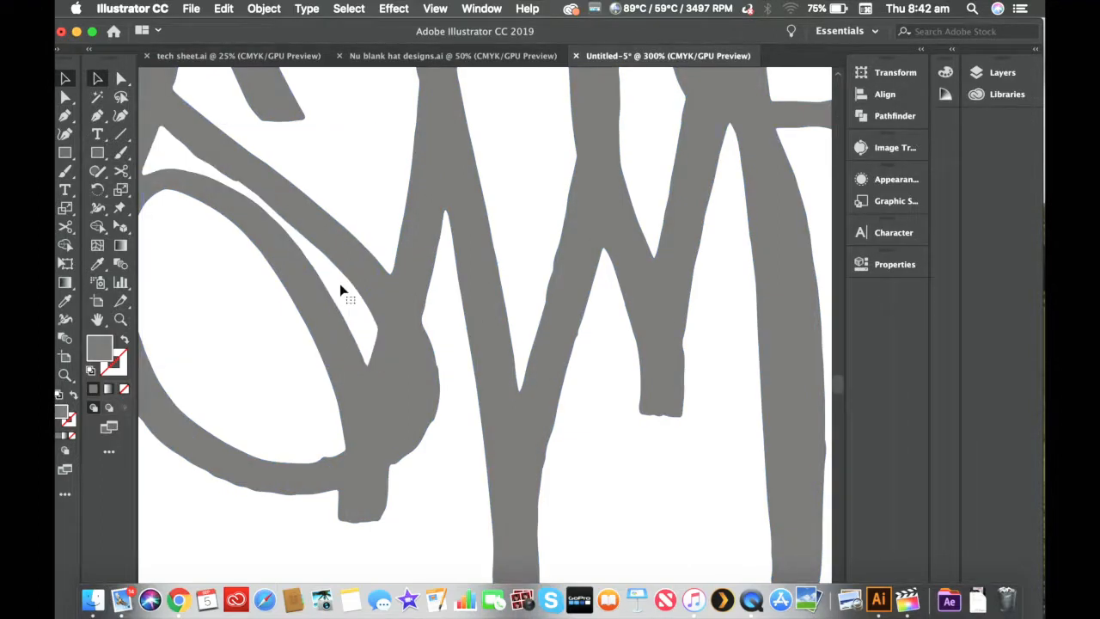
# Step: Select the lettering outline and smooth the lower outer edge of the S's large loop with the Smooth tool
pyautogui.hscroll(-4, 258, 307)
pyautogui.hscroll(-3, 262, 308)
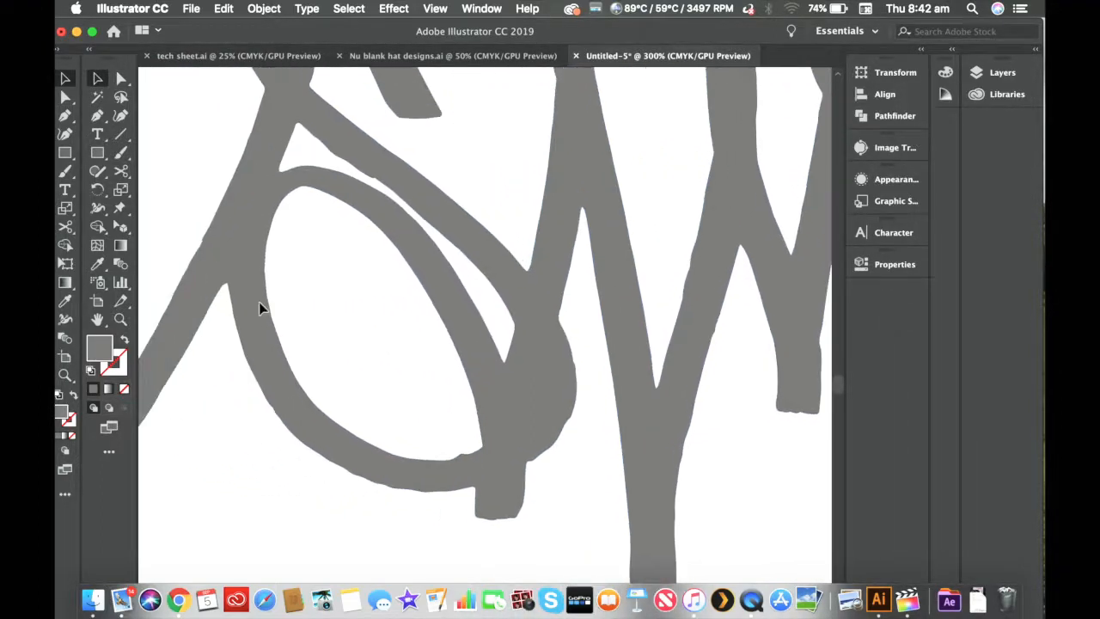
pyautogui.press('a')
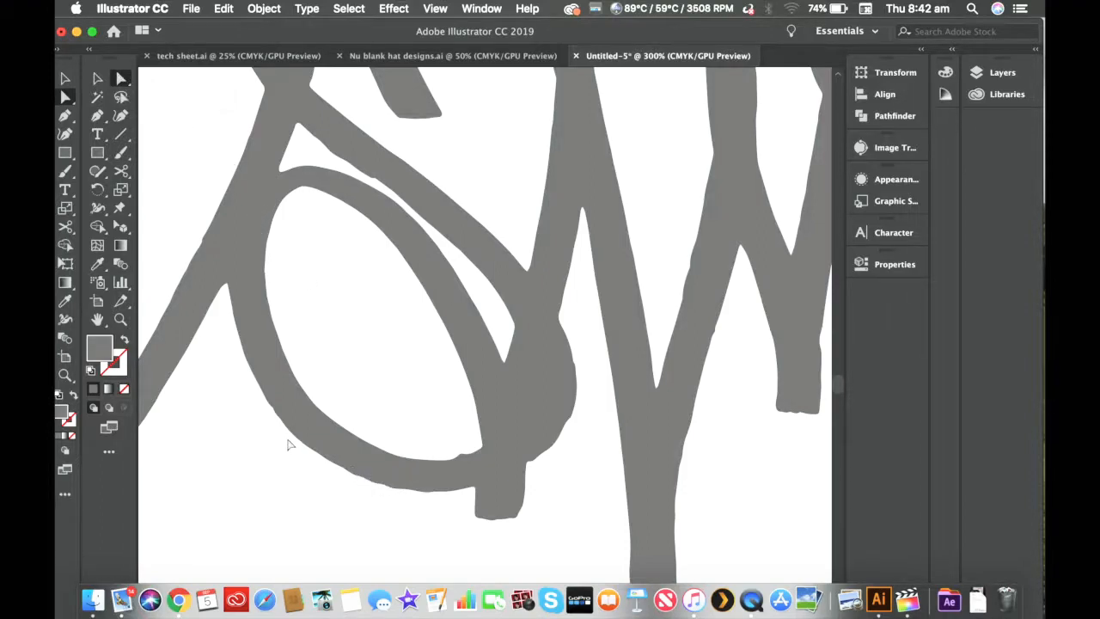
pyautogui.click(372, 477)
pyautogui.press('super+a')
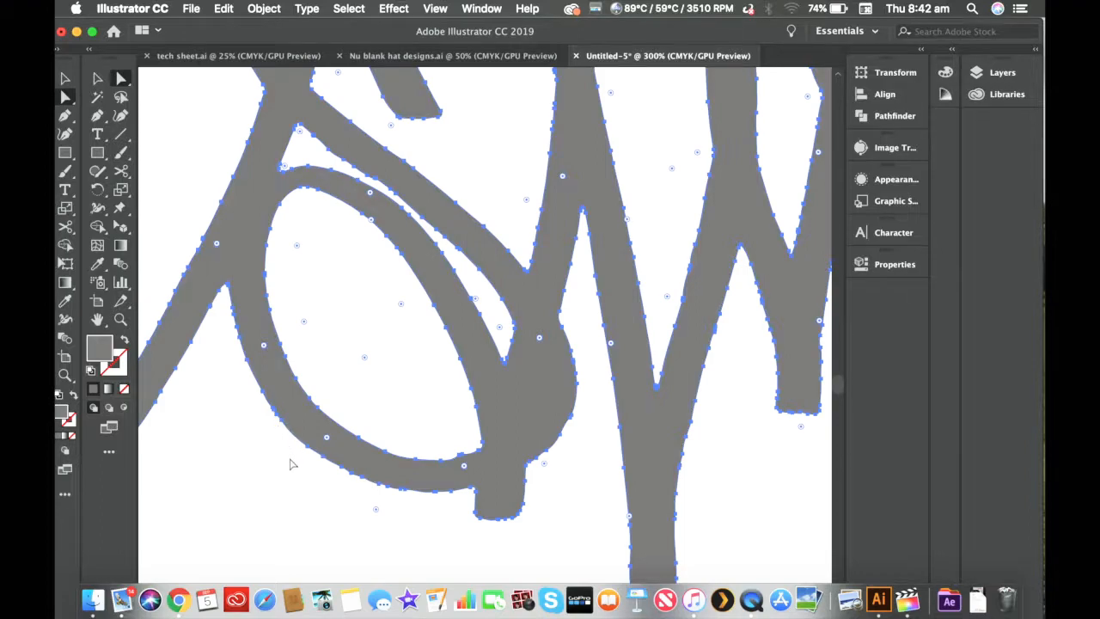
pyautogui.hotkey('shift', 'e')
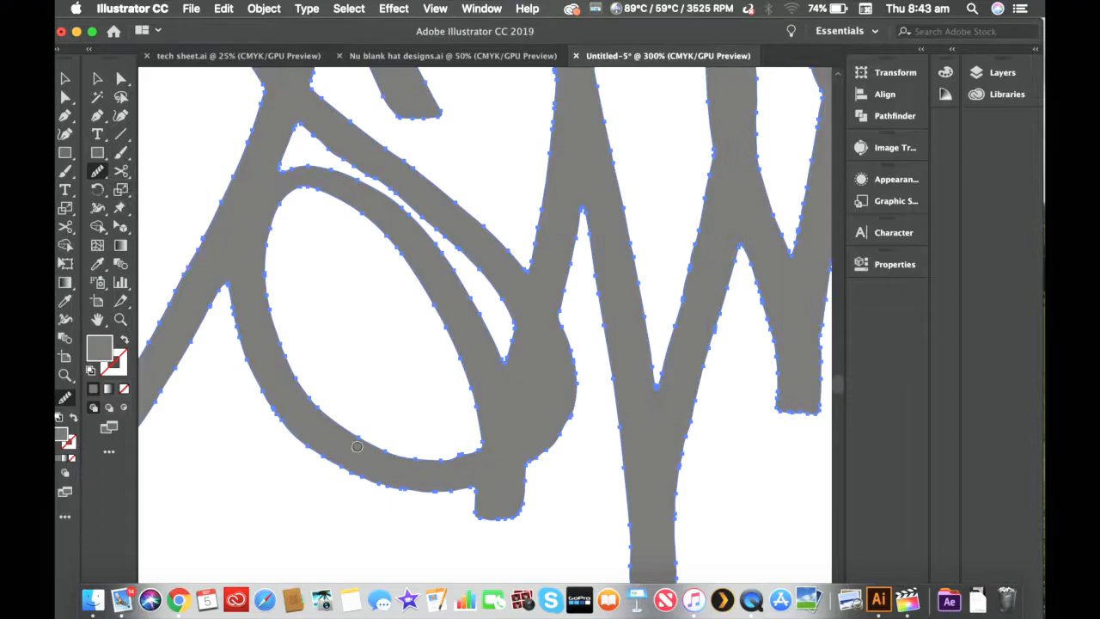
pyautogui.moveTo(291, 440); pyautogui.dragTo(376, 486)
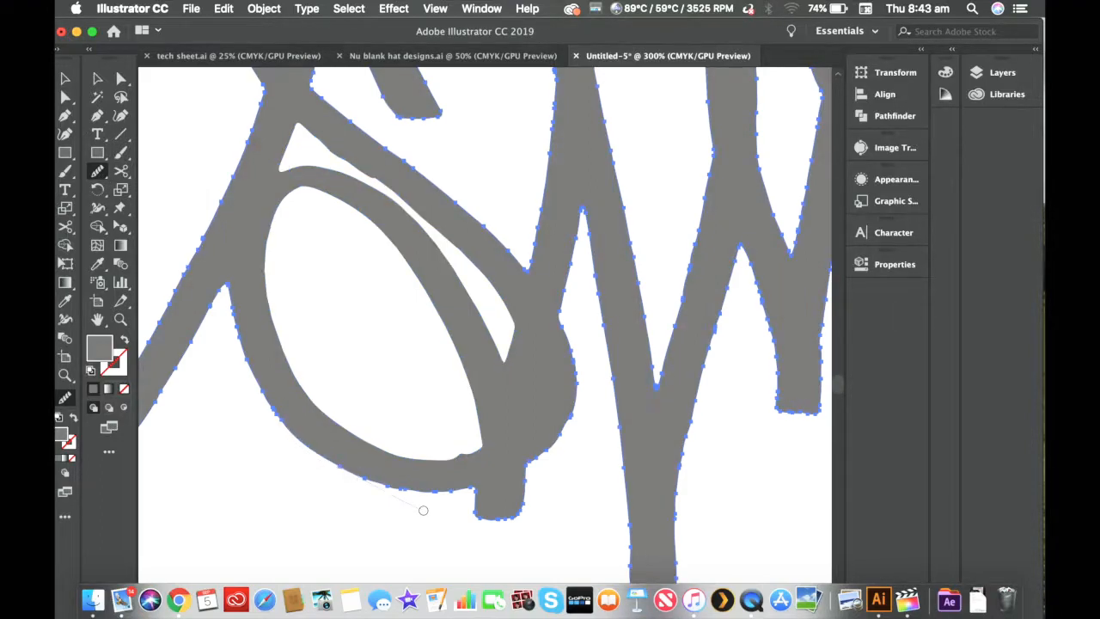
# Step: Smooth the short stub at the bottom of the S, around its rounded end
pyautogui.press('super+a')
pyautogui.press('super+equal')
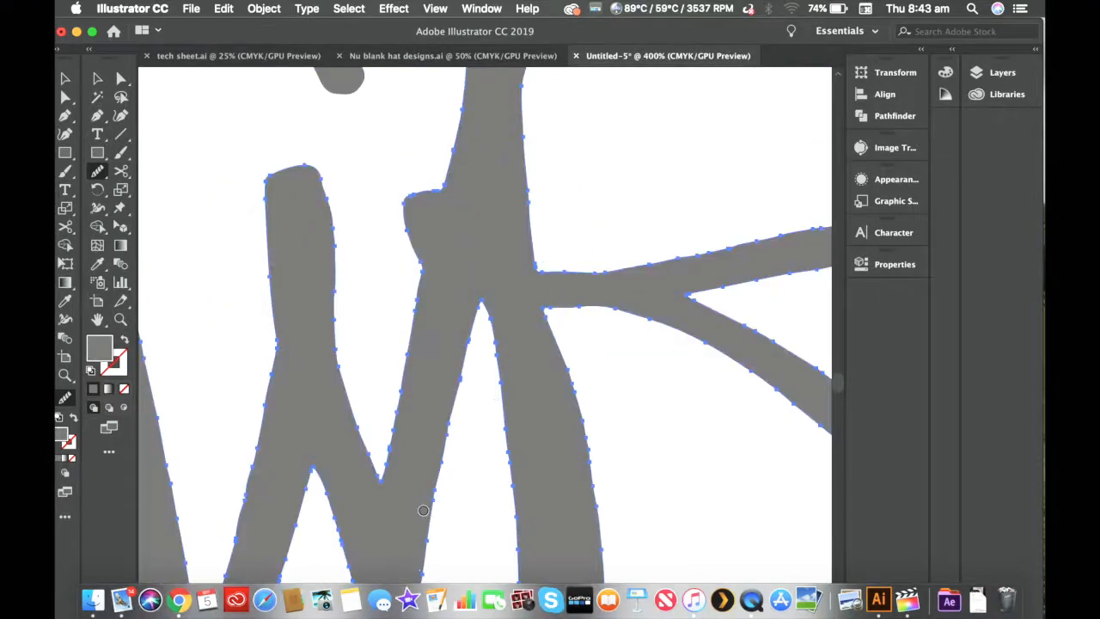
pyautogui.scroll(-10, 423, 512)
pyautogui.scroll(-3, 423, 501)
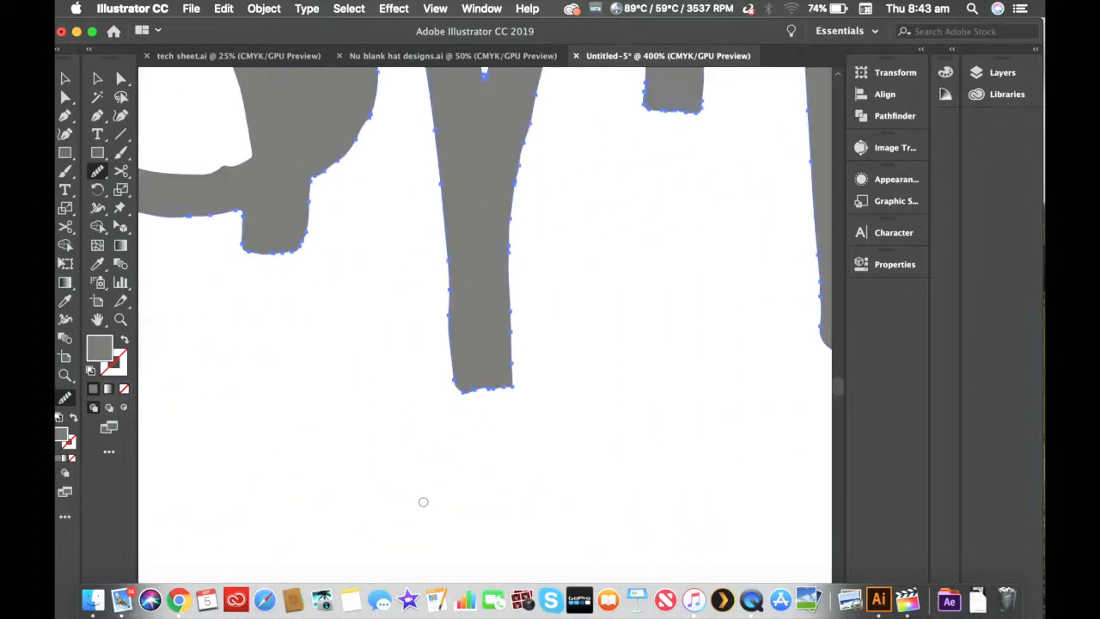
pyautogui.hscroll(-10, 422, 502)
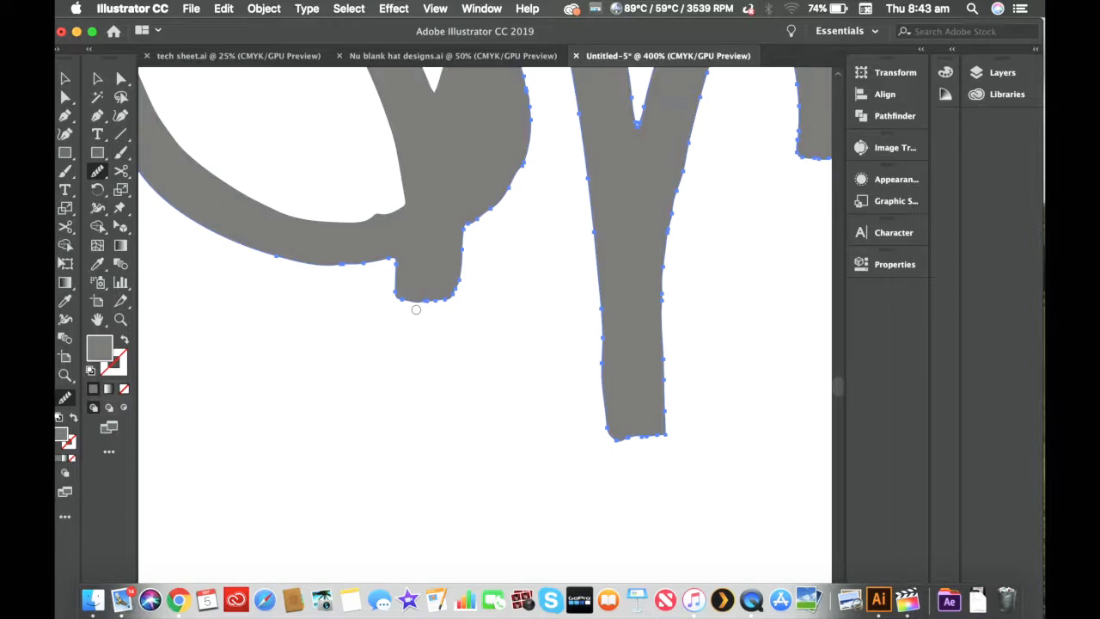
pyautogui.moveTo(416, 310)
pyautogui.mouseDown()
pyautogui.moveTo(457, 305)
pyautogui.moveTo(396, 303)
pyautogui.moveTo(467, 294)
pyautogui.moveTo(469, 231)
pyautogui.mouseUp()
pyautogui.scroll(5, 485, 222)
pyautogui.hscroll(2, 486, 222)
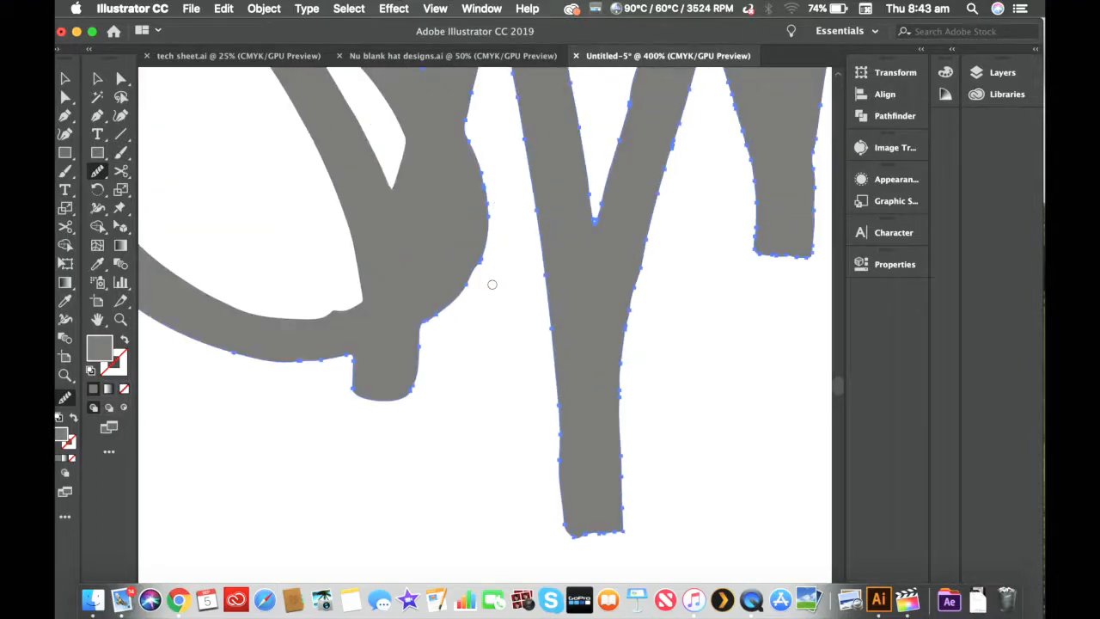
# Step: Smooth the outer edge of the S's long tail stroke, below its small upper loop
pyautogui.press('super+minus')
pyautogui.press('super+minus')
pyautogui.press('super+minus')
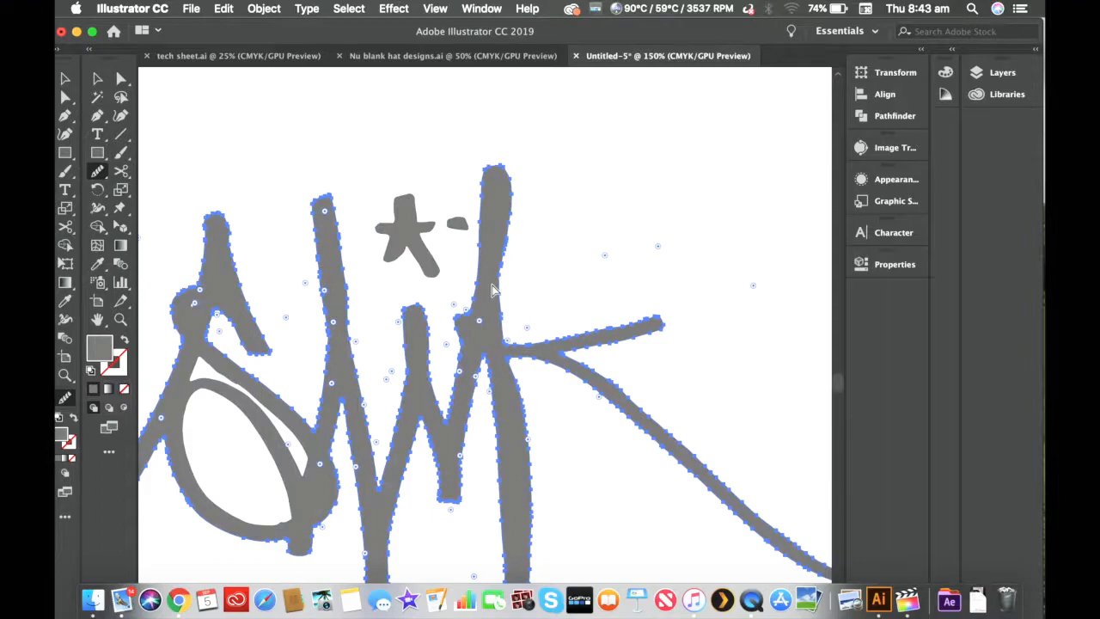
pyautogui.scroll(-3, 369, 263)
pyautogui.hscroll(-2, 369, 264)
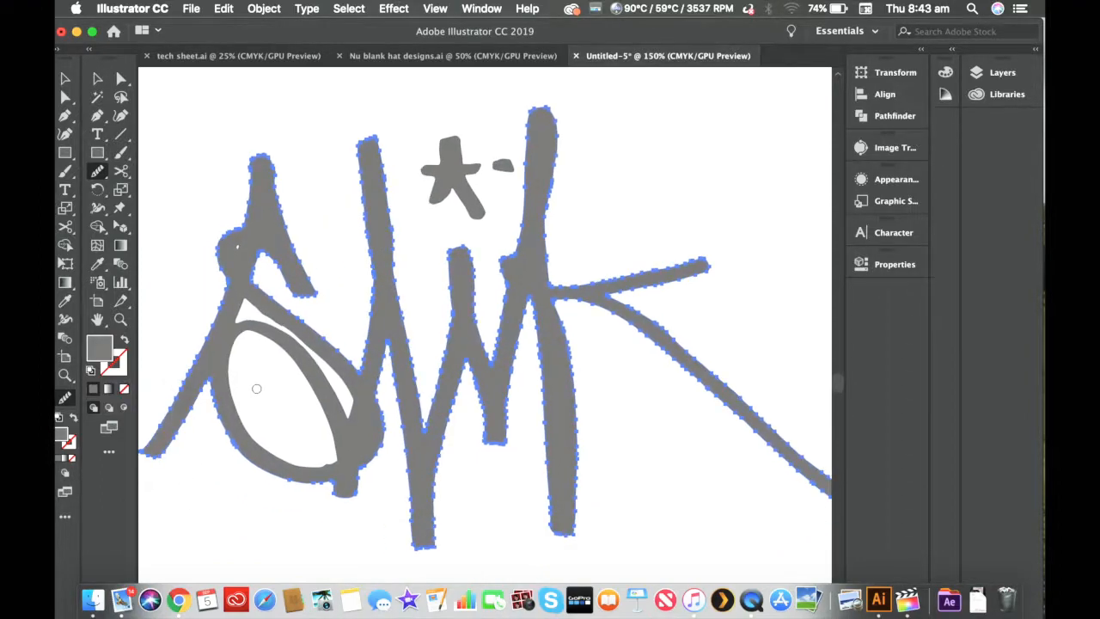
pyautogui.press('super+plus')
pyautogui.press('super+plus')
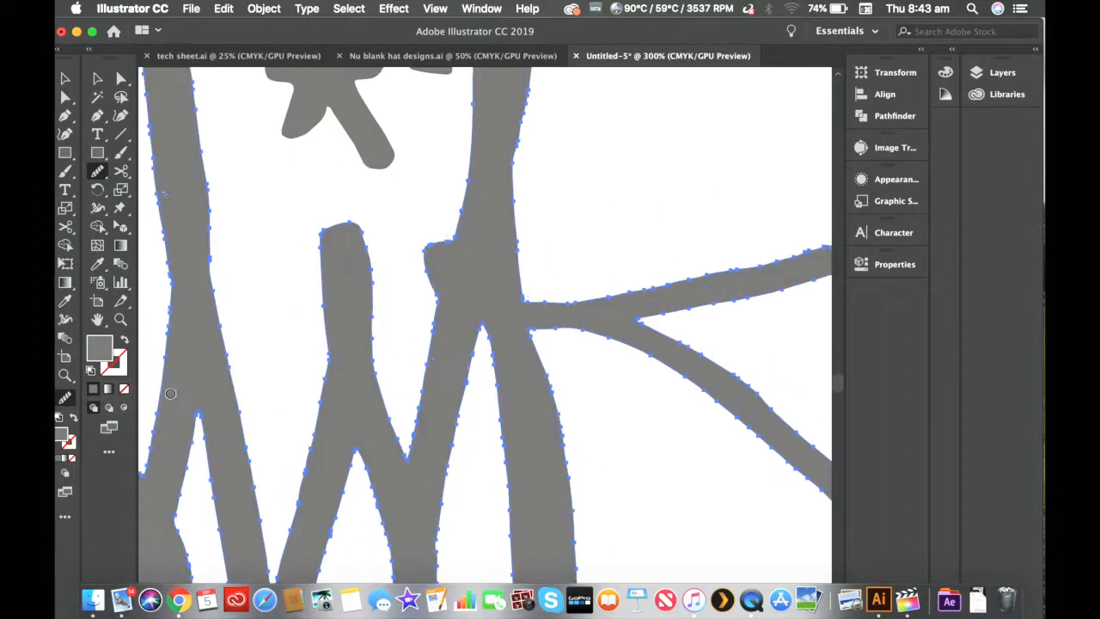
pyautogui.hscroll(-10, 170, 393)
pyautogui.moveTo(392, 431)
pyautogui.mouseDown()
pyautogui.moveTo(387, 450)
pyautogui.moveTo(426, 392)
pyautogui.mouseUp()
pyautogui.moveTo(352, 522); pyautogui.dragTo(405, 463)
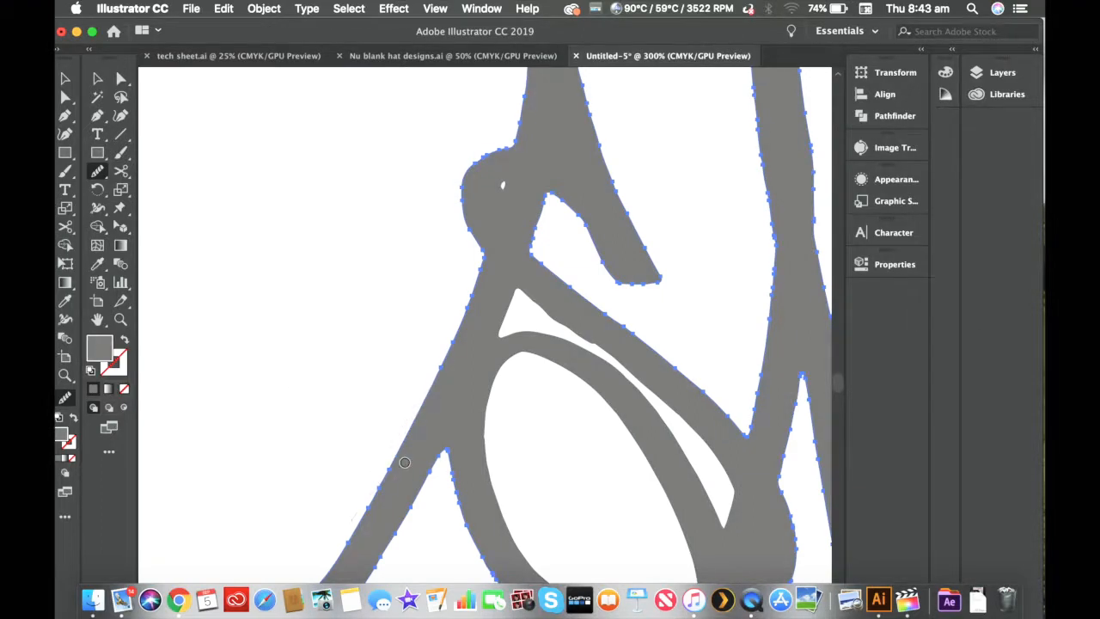
# Step: Smooth the underside of the K's long diagonal leg and the upper edge of its short arm
pyautogui.press('super+minus')
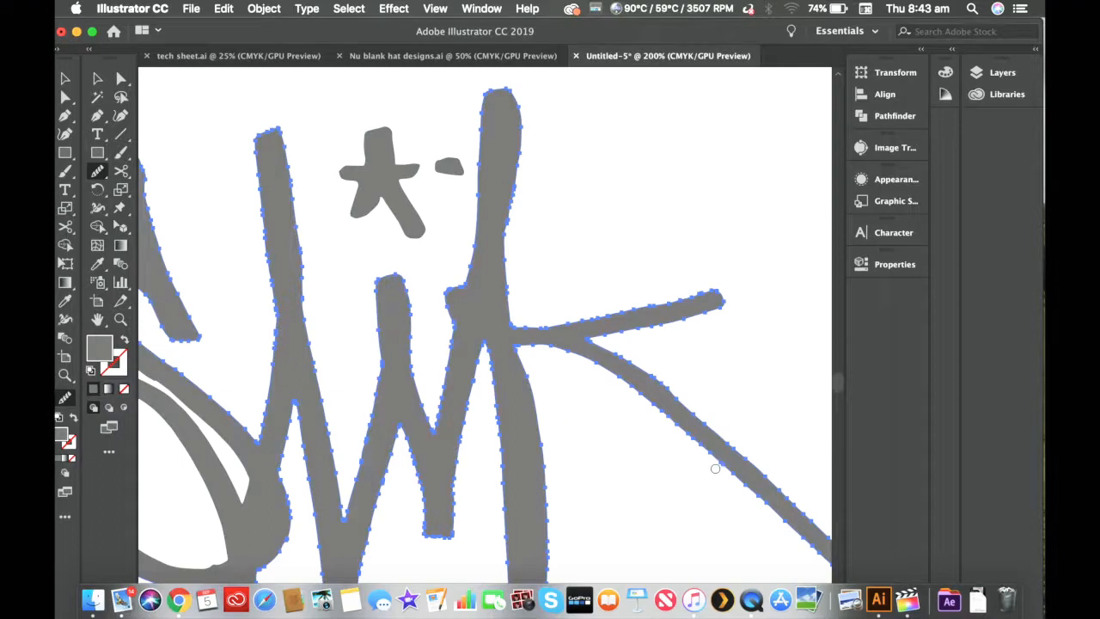
pyautogui.moveTo(718, 464); pyautogui.dragTo(610, 380)
pyautogui.press('super+equal')
pyautogui.press('super+equal')
pyautogui.press('super+equal')
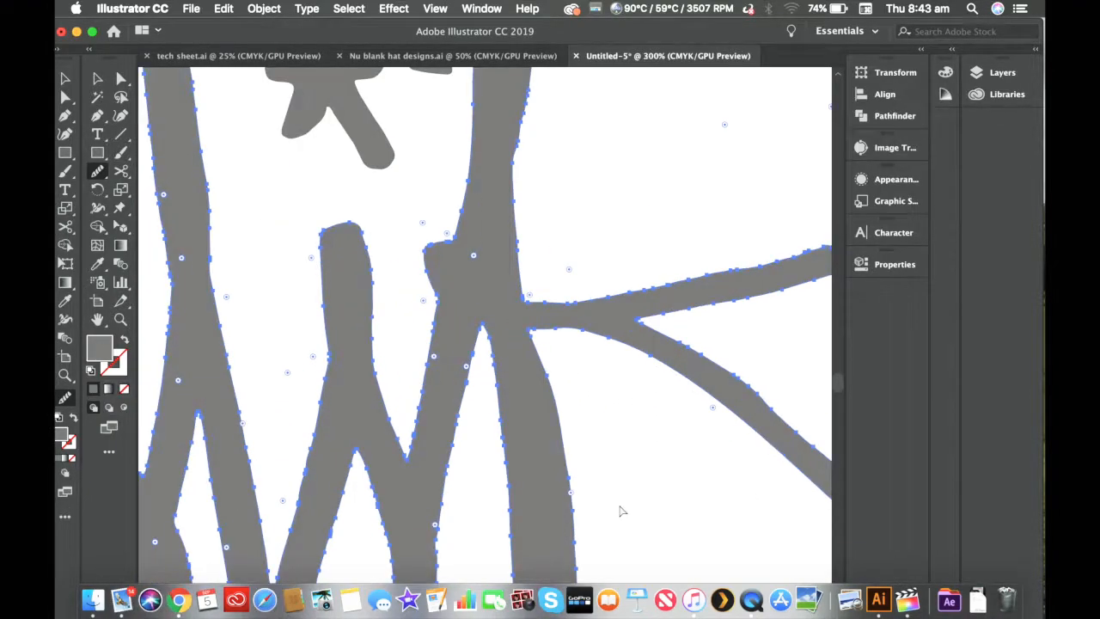
pyautogui.hscroll(10, 727, 412)
pyautogui.scroll(3, 727, 413)
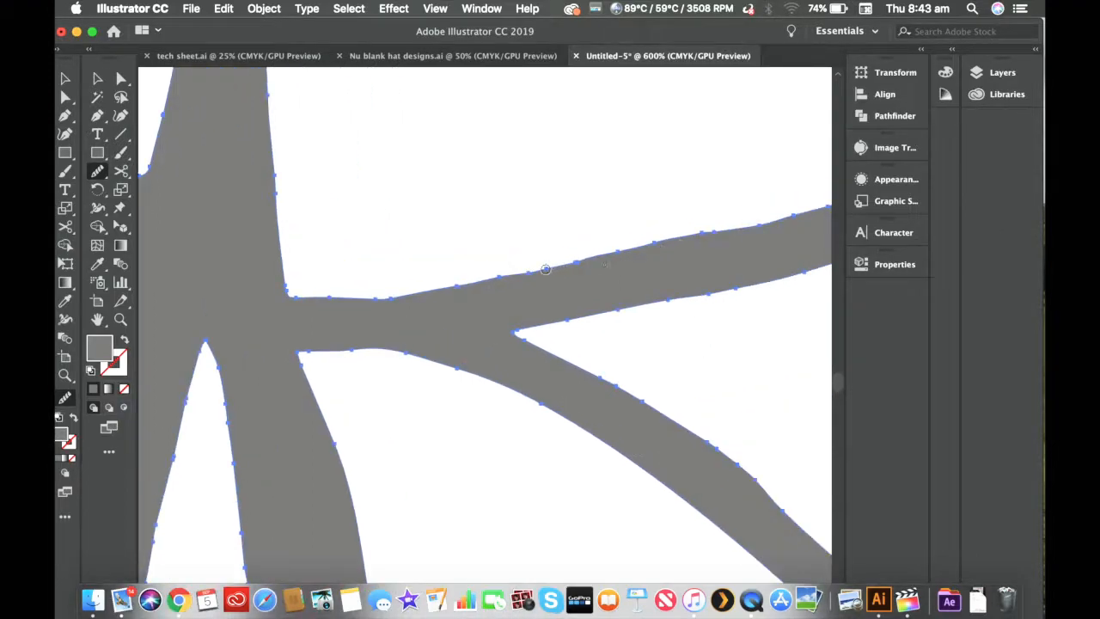
pyautogui.hscroll(4, 641, 266)
pyautogui.scroll(2, 641, 266)
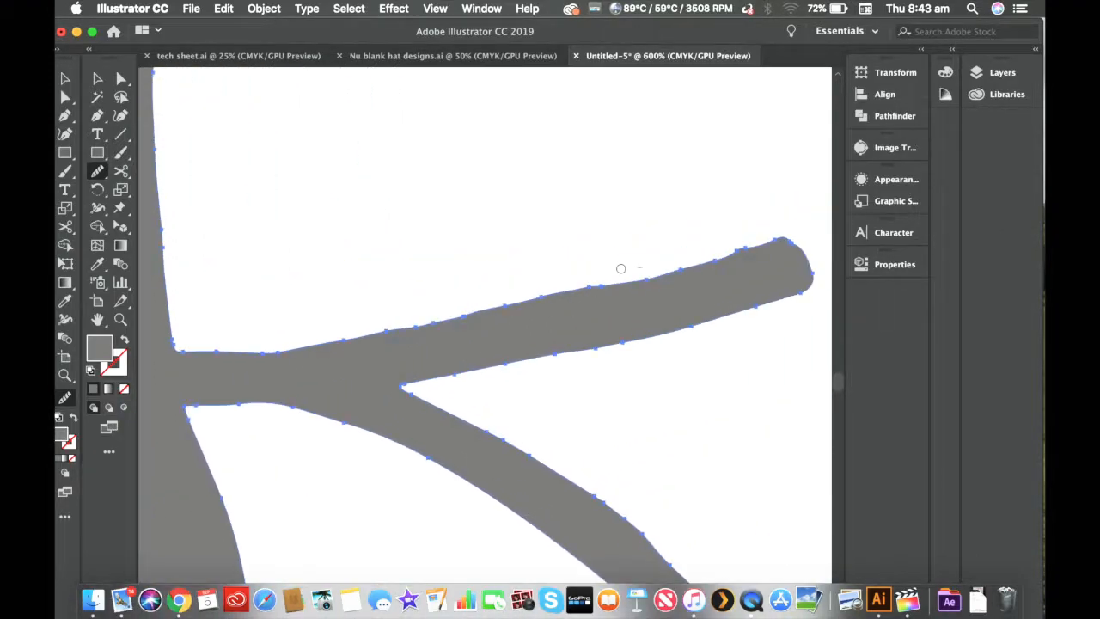
pyautogui.moveTo(472, 307); pyautogui.dragTo(328, 330)
pyautogui.moveTo(513, 300); pyautogui.dragTo(608, 284)
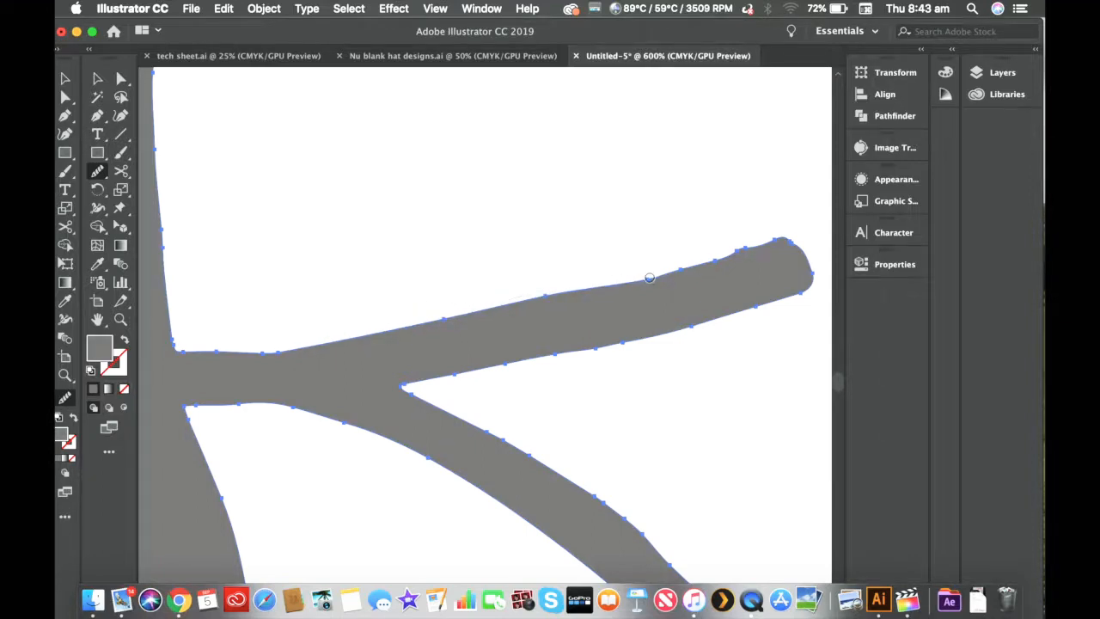
pyautogui.moveTo(730, 255); pyautogui.dragTo(502, 281)
pyautogui.moveTo(642, 270); pyautogui.dragTo(484, 291)
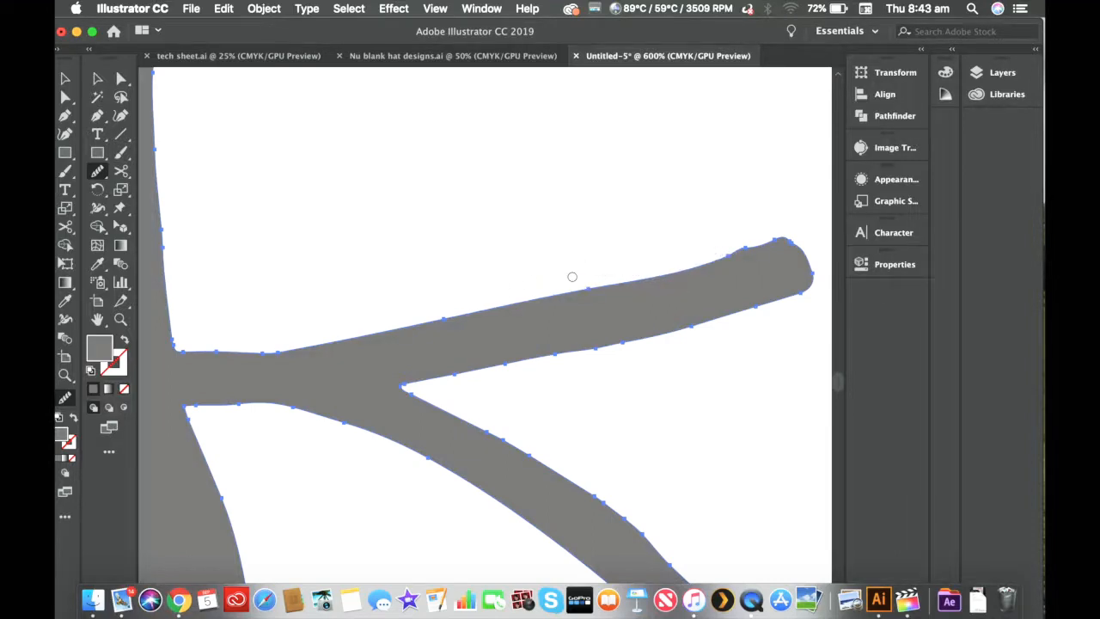
pyautogui.moveTo(604, 280); pyautogui.dragTo(505, 301)
# Step: Examine the whole logo's outline, and the S's loops up close, for remaining rough edges
pyautogui.press('super+minus')
pyautogui.press('super+minus')
pyautogui.press('super+minus')
pyautogui.press('super+minus')
pyautogui.press('super+minus')
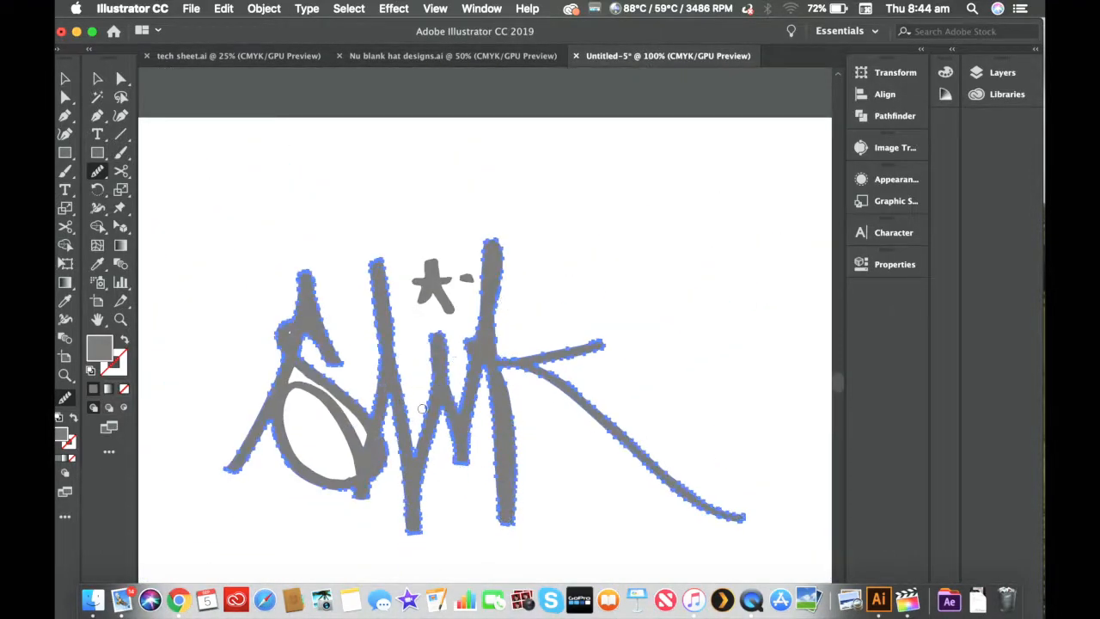
pyautogui.scroll(-2, 381, 406)
pyautogui.hscroll(-1, 382, 407)
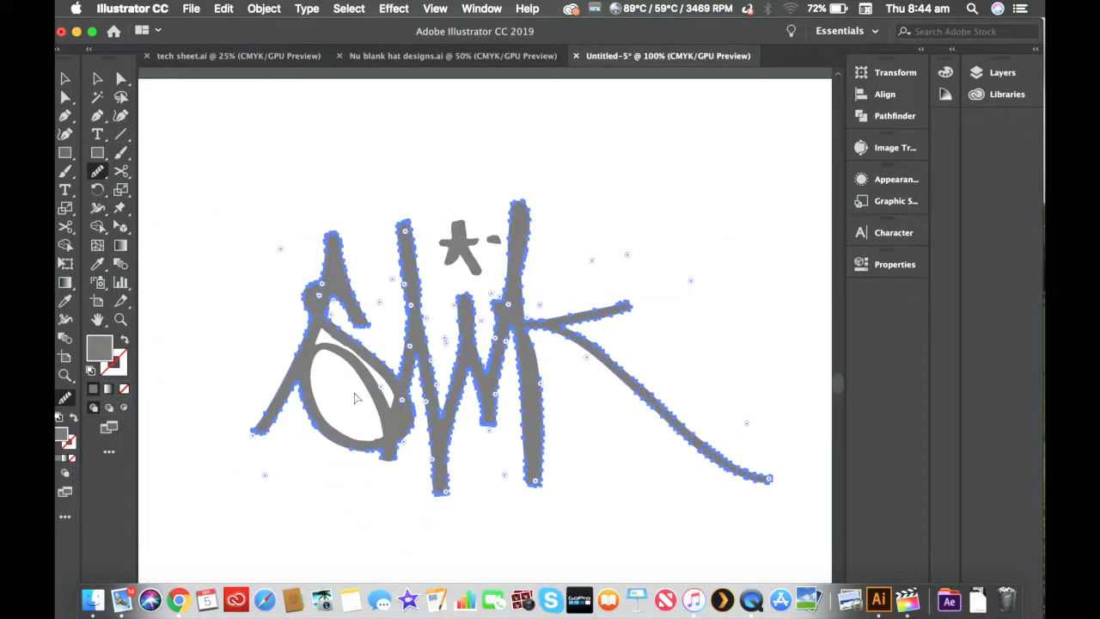
pyautogui.press('super+equal')
pyautogui.press('super+equal')
pyautogui.press('super+equal')
pyautogui.hscroll(-10, 354, 392)
pyautogui.scroll(-2, 354, 392)
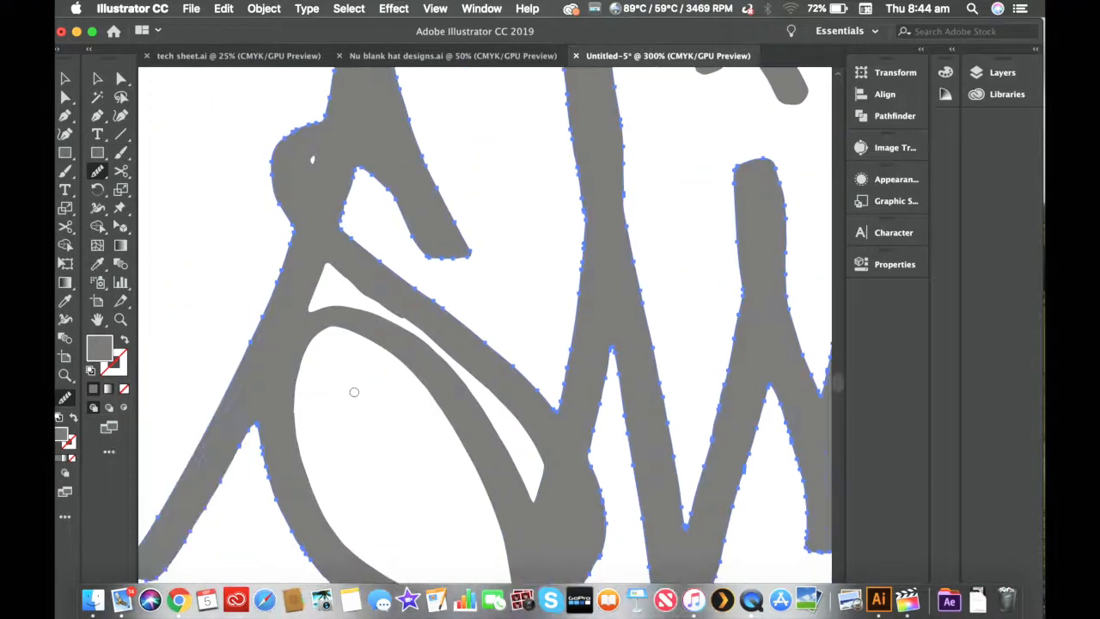
# Step: Smooth the edges of the narrow curved gap inside the S, including its pointed upper corner
pyautogui.press('a')
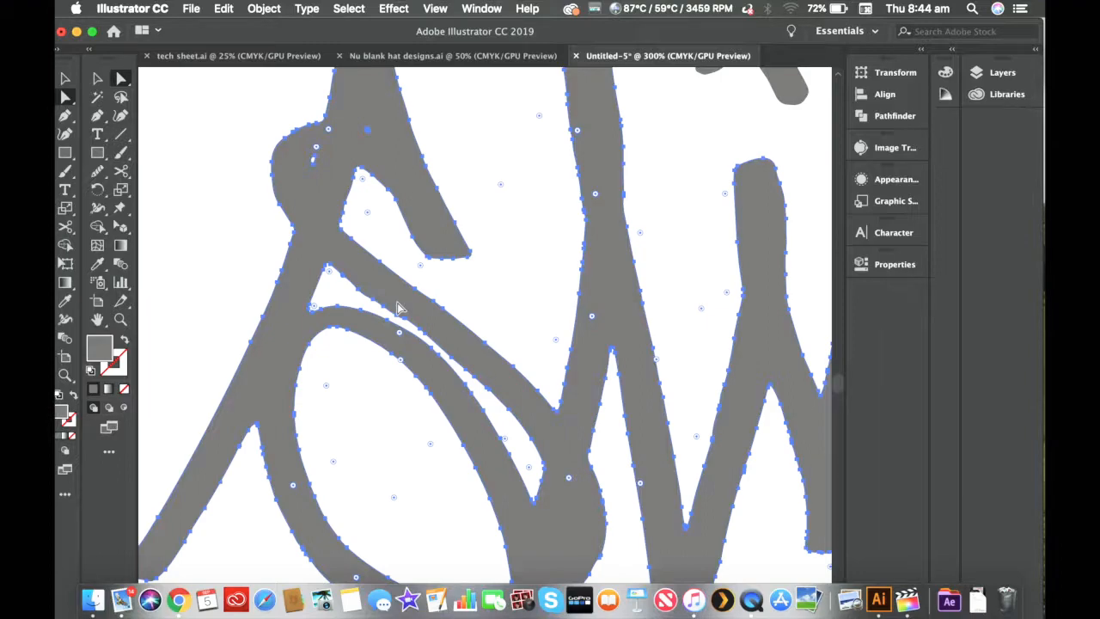
pyautogui.hotkey('shift', 'b')
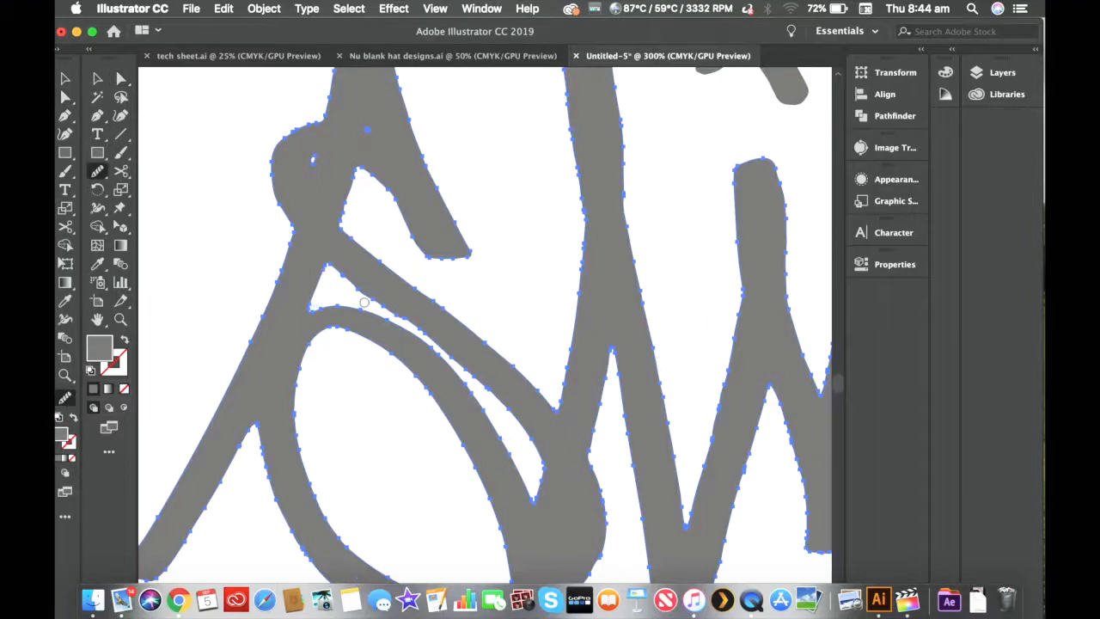
pyautogui.moveTo(365, 302)
pyautogui.mouseDown()
pyautogui.moveTo(399, 317)
pyautogui.moveTo(354, 296)
pyautogui.moveTo(421, 332)
pyautogui.moveTo(355, 305)
pyautogui.mouseUp()
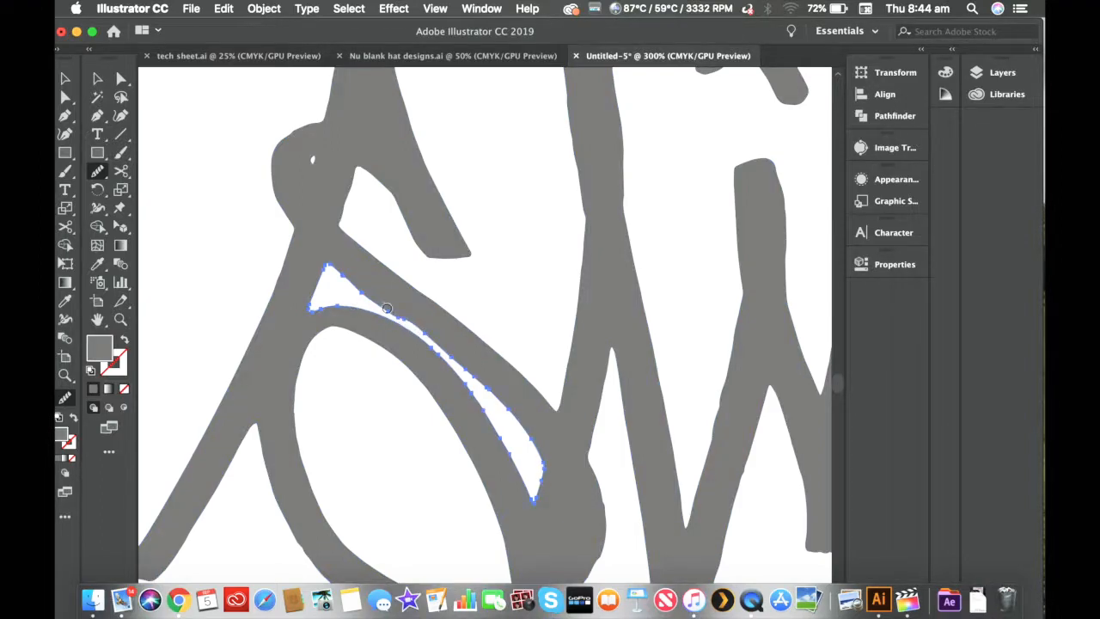
pyautogui.moveTo(438, 330)
pyautogui.mouseDown()
pyautogui.moveTo(376, 308)
pyautogui.moveTo(441, 343)
pyautogui.mouseUp()
pyautogui.moveTo(475, 383)
pyautogui.mouseDown()
pyautogui.moveTo(535, 466)
pyautogui.moveTo(514, 433)
pyautogui.mouseUp()
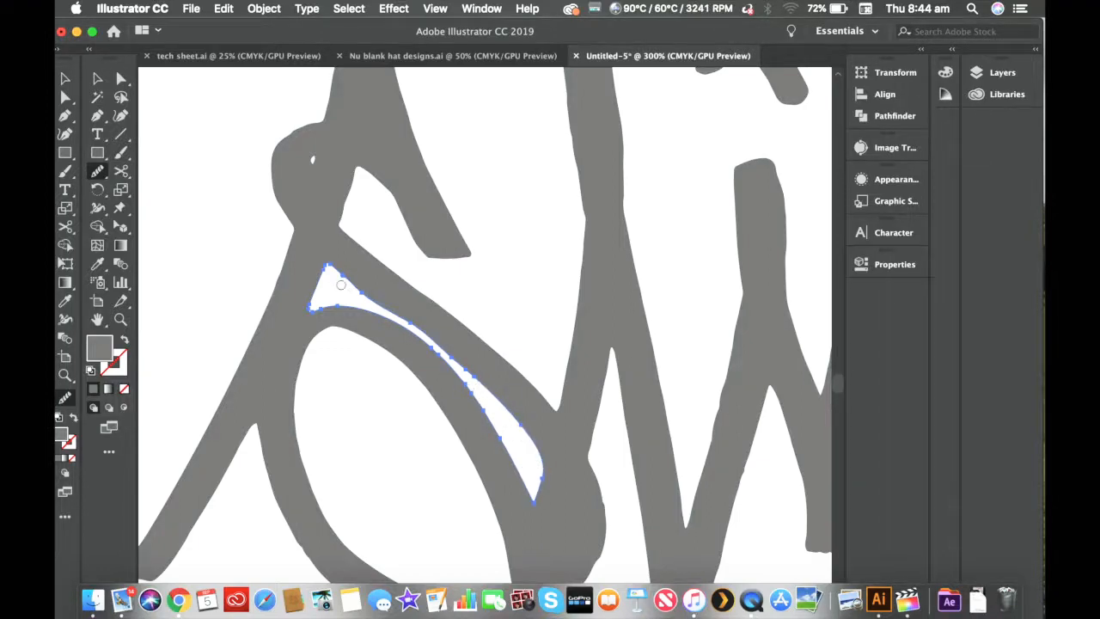
pyautogui.moveTo(341, 285); pyautogui.dragTo(320, 267)
# Step: Delete the excess anchor point at the bend in the upper edge of the S's narrow gap
pyautogui.click(105, 126)
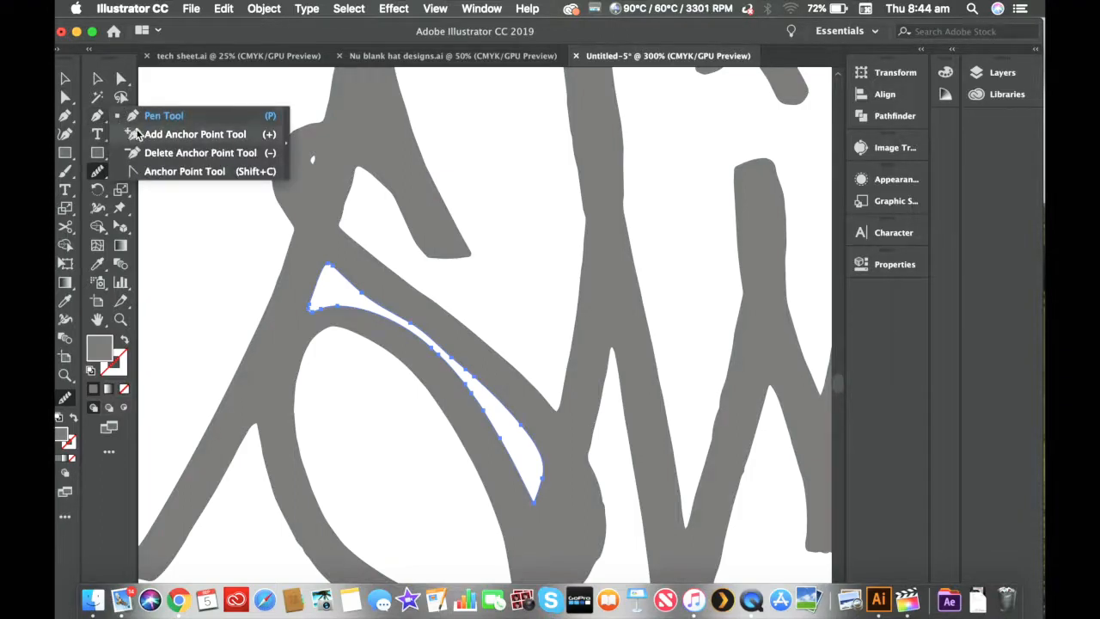
pyautogui.click(165, 153)
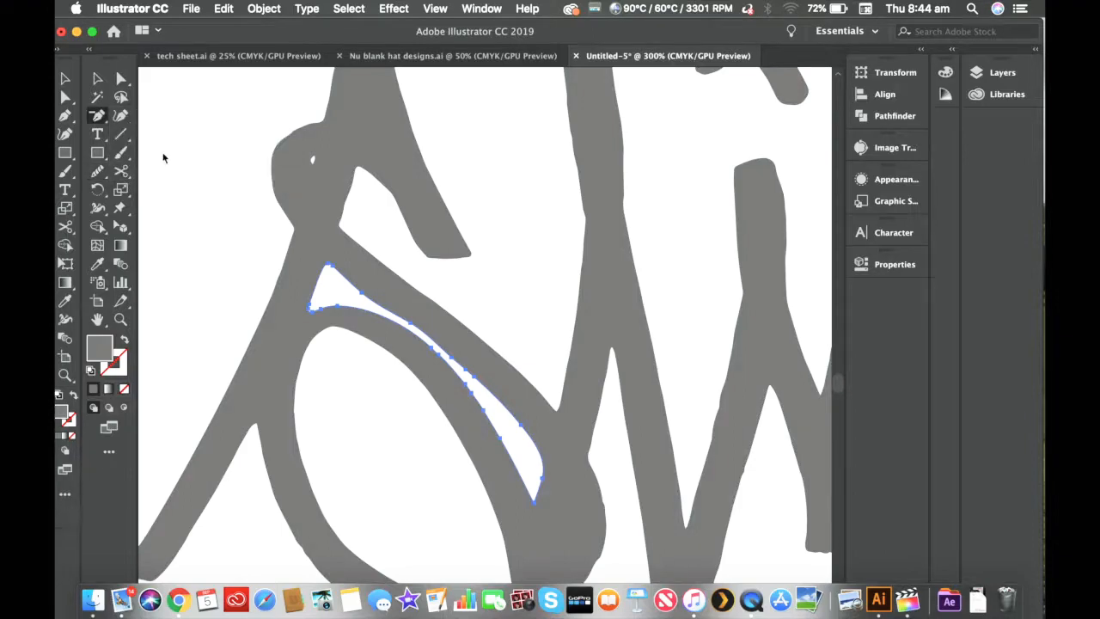
pyautogui.click(362, 293)
pyautogui.click(396, 320)
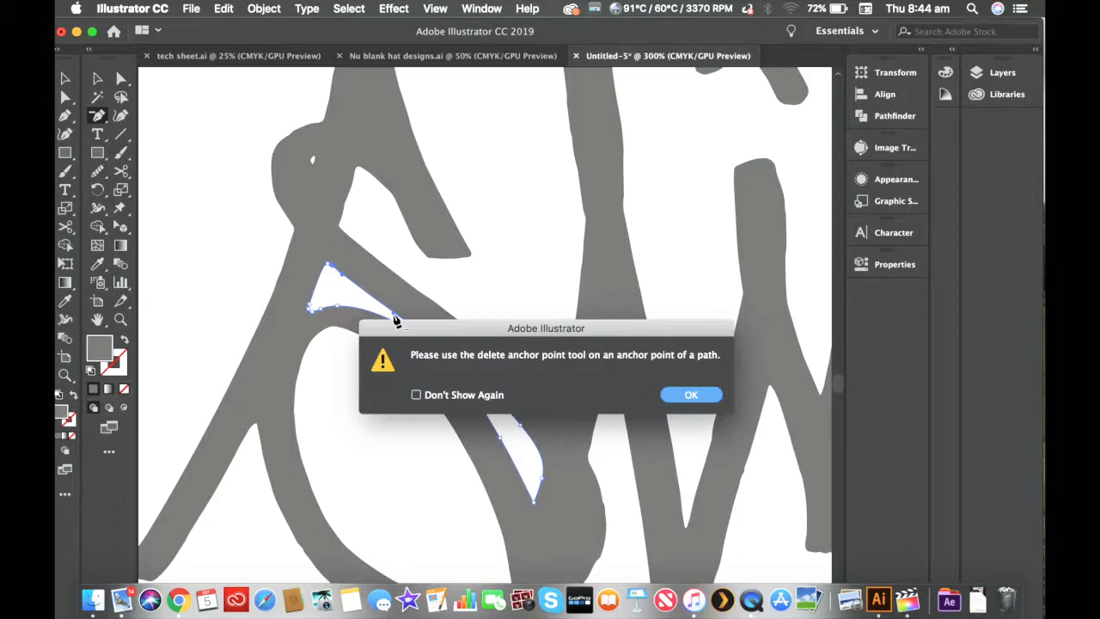
pyautogui.click(691, 395)
# Step: Smooth the upper edge of the S's narrow gap from its wide end into the thin middle part
pyautogui.press('a')
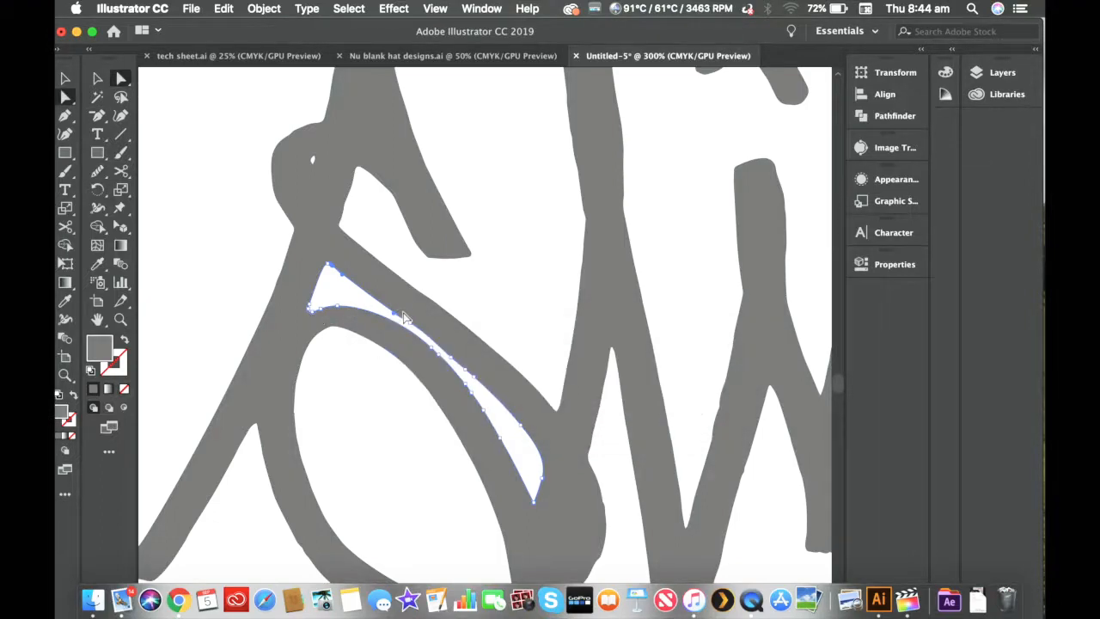
pyautogui.press('v')
pyautogui.press('n')
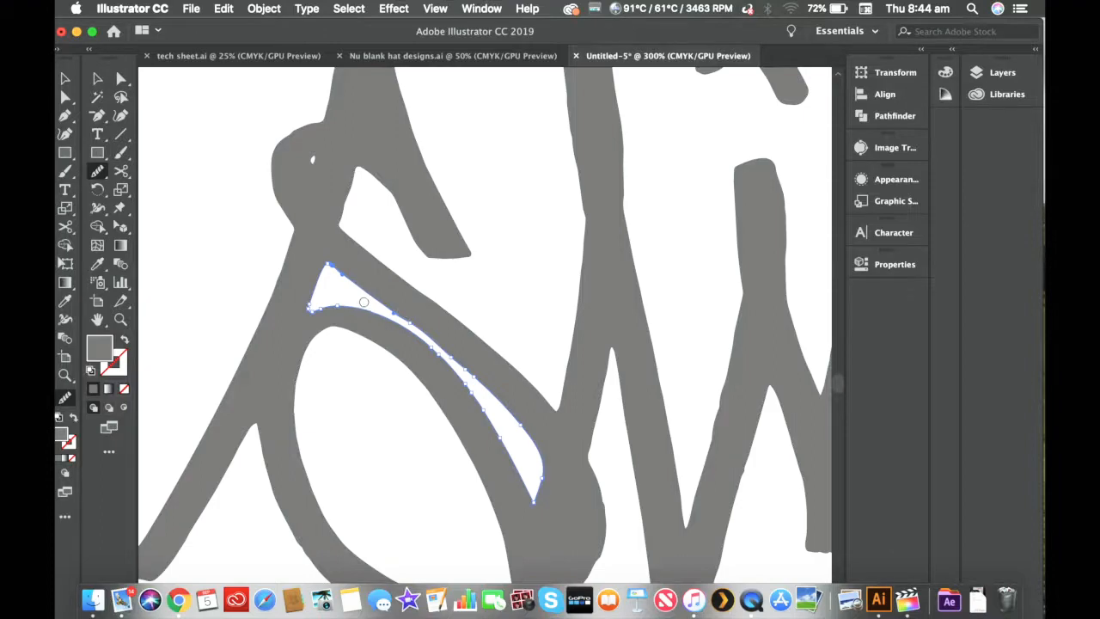
pyautogui.moveTo(364, 303)
pyautogui.mouseDown()
pyautogui.moveTo(418, 329)
pyautogui.moveTo(331, 283)
pyautogui.moveTo(417, 328)
pyautogui.mouseUp()
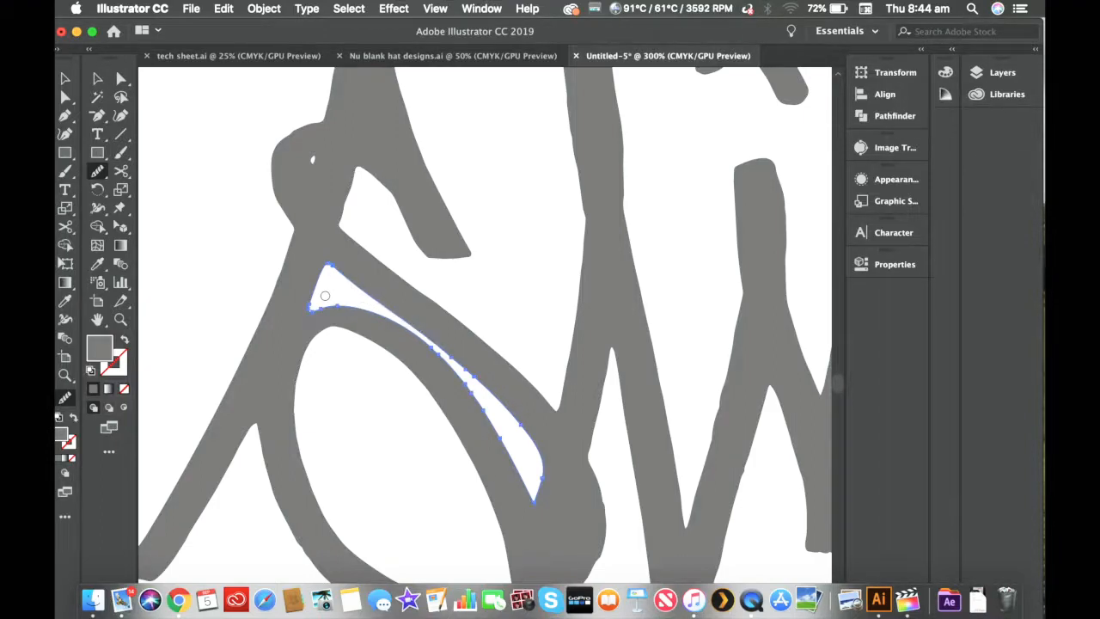
# Step: Smooth the inner curve of the S's short upper arm and the flat end of that arm
pyautogui.press('a')
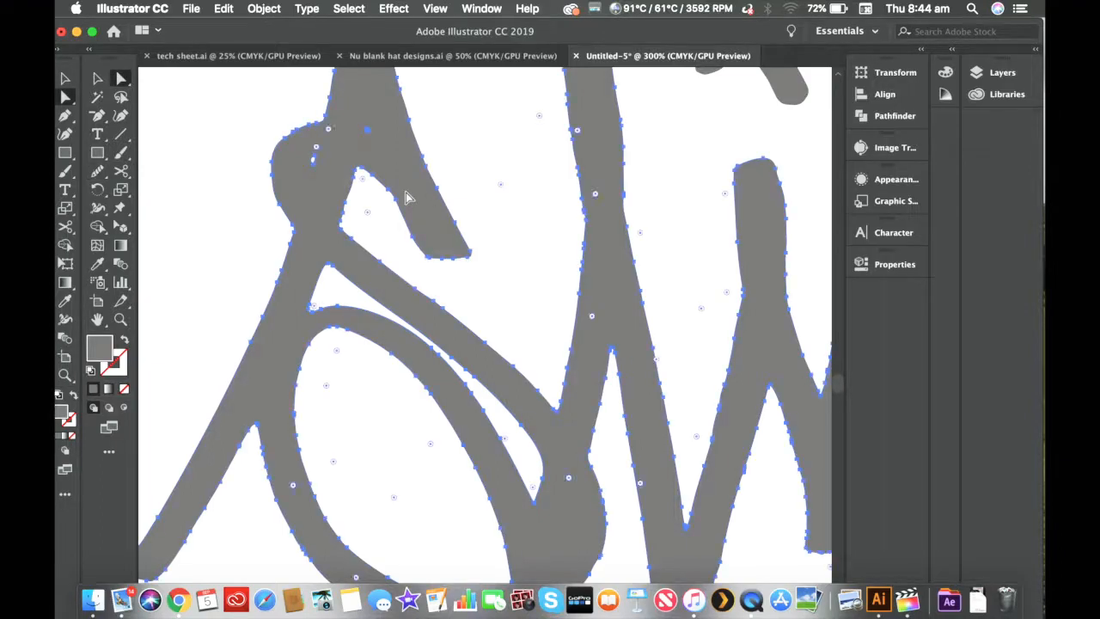
pyautogui.moveTo(387, 201); pyautogui.dragTo(366, 177)
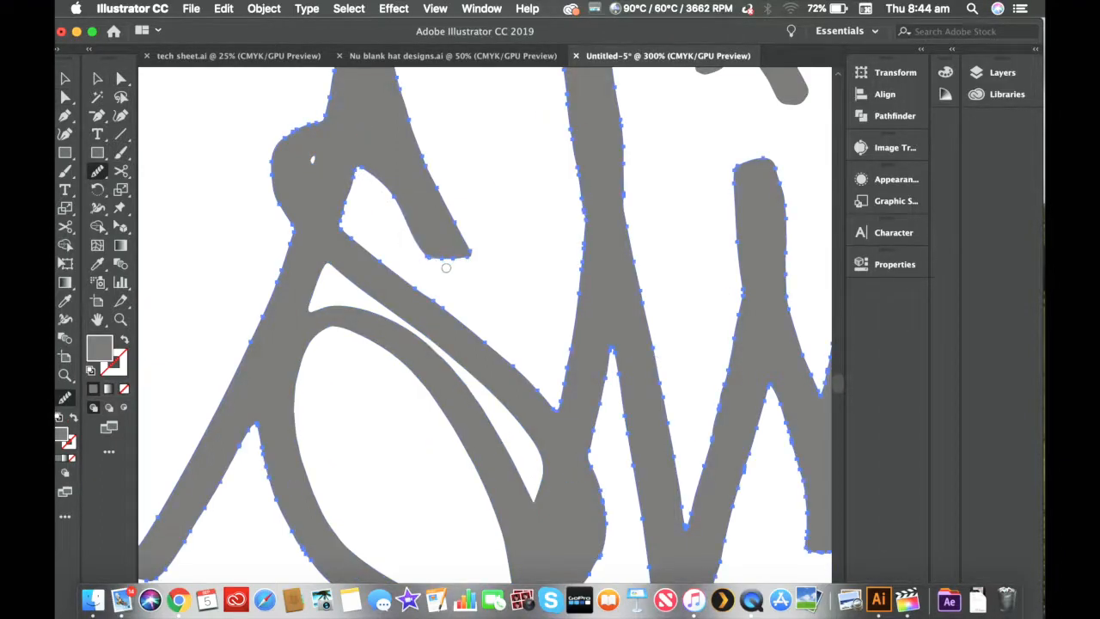
pyautogui.moveTo(430, 264); pyautogui.dragTo(468, 259)
# Step: Try moving the lettering apart from the star and dash, and undo the move
pyautogui.press('super+1')
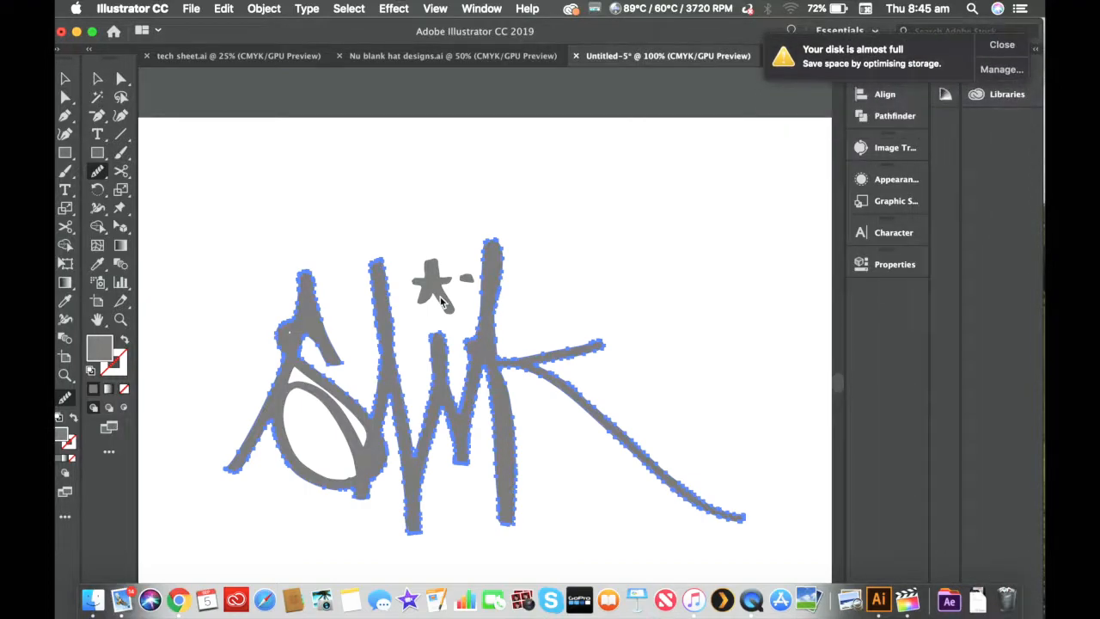
pyautogui.press('v')
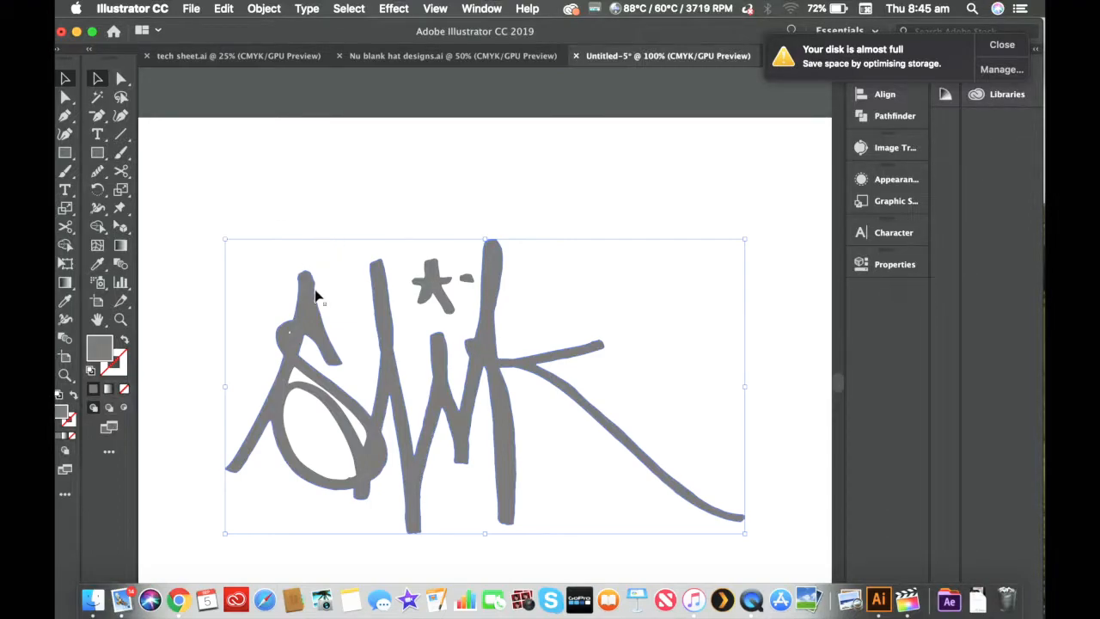
pyautogui.moveTo(314, 292)
pyautogui.mouseDown()
pyautogui.moveTo(311, 196)
pyautogui.moveTo(310, 282)
pyautogui.moveTo(297, 304)
pyautogui.mouseUp()
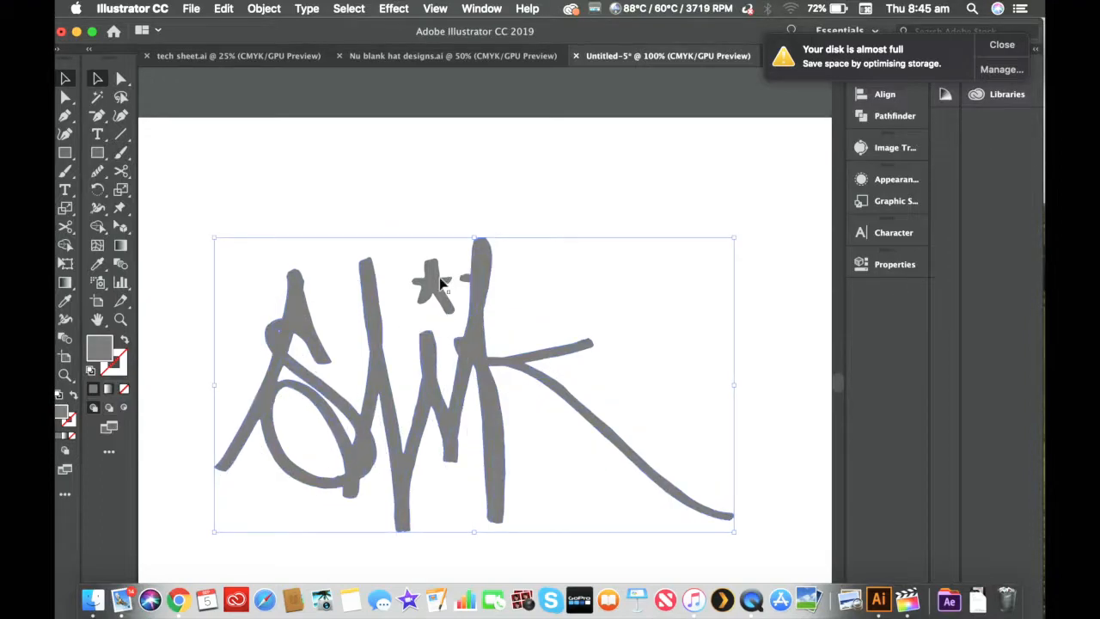
pyautogui.press('super+z')
pyautogui.press('super+shift+z')
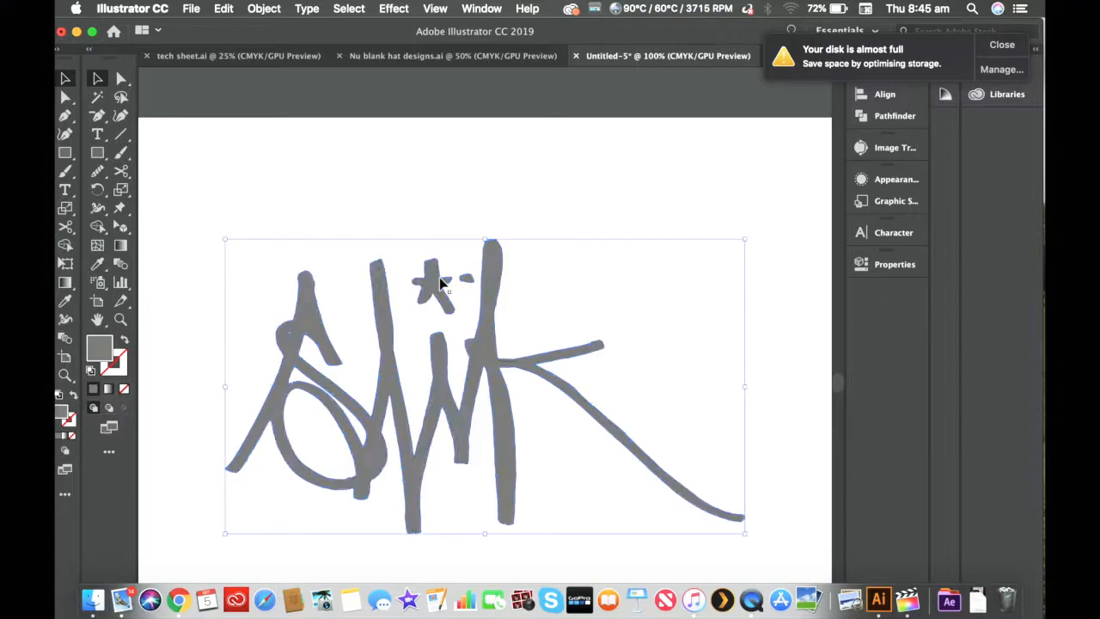
# Step: Group the lettering with the star and the dash, and clear the selection
pyautogui.rightClick(486, 311)
pyautogui.click(548, 409)
pyautogui.click(557, 203)
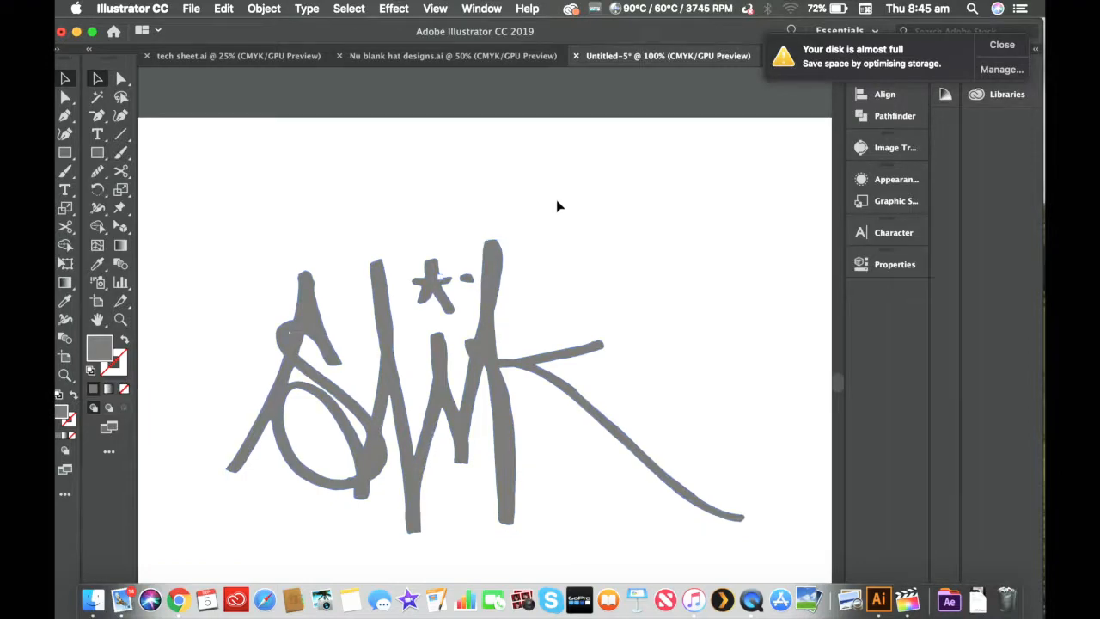
# Step: Recolour the whole grouped logo with the bright red fill F4064A and deselect it
pyautogui.click(311, 333)
pyautogui.doubleClick(100, 348)
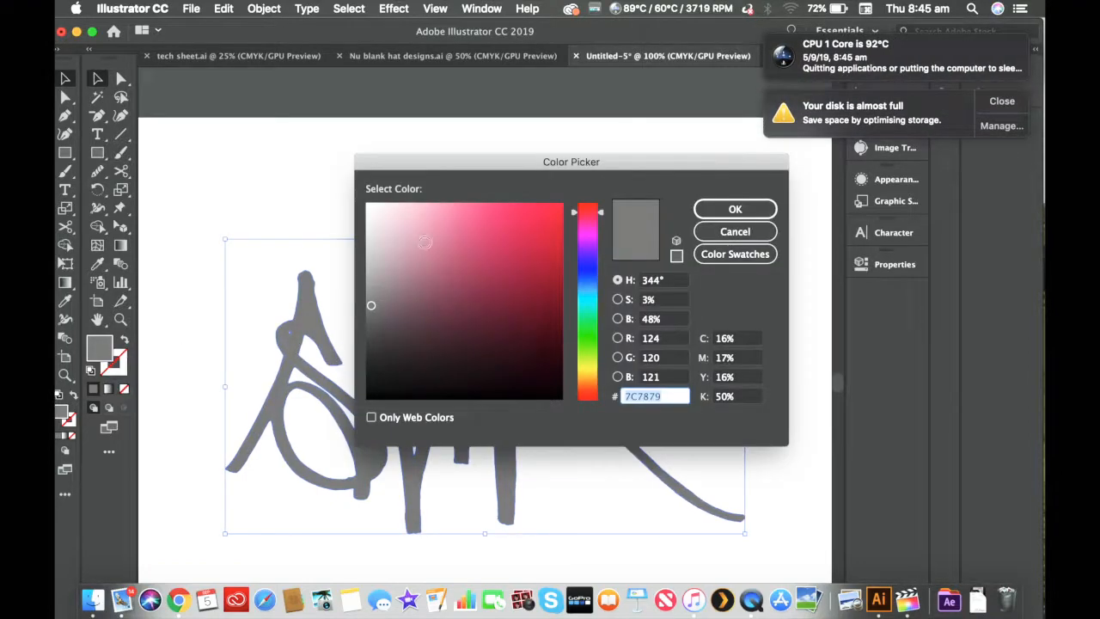
pyautogui.click(559, 211)
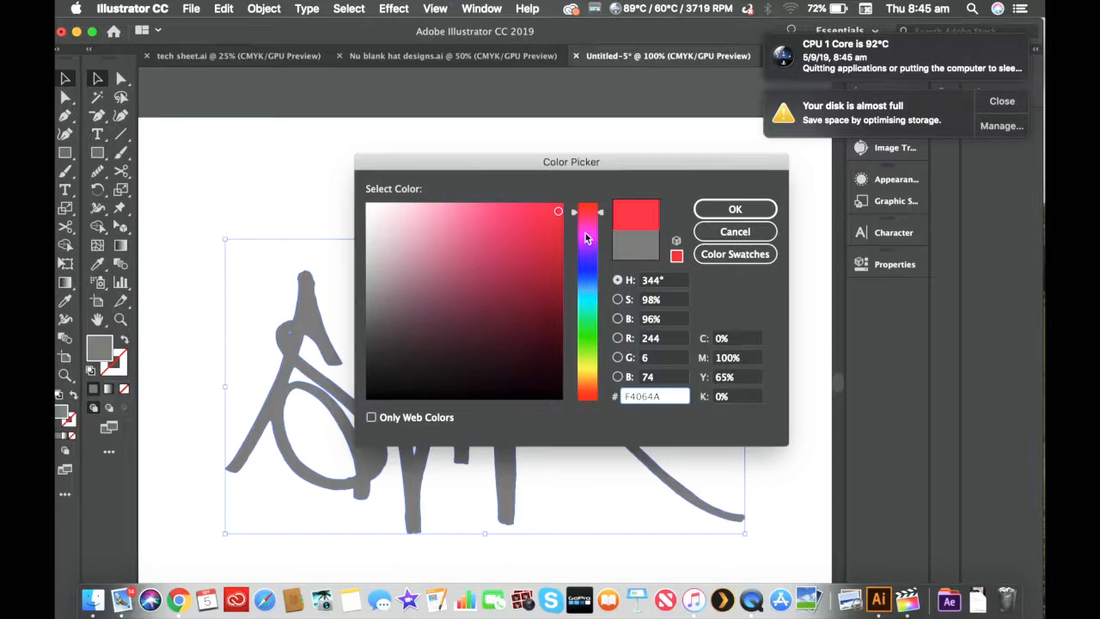
pyautogui.click(737, 209)
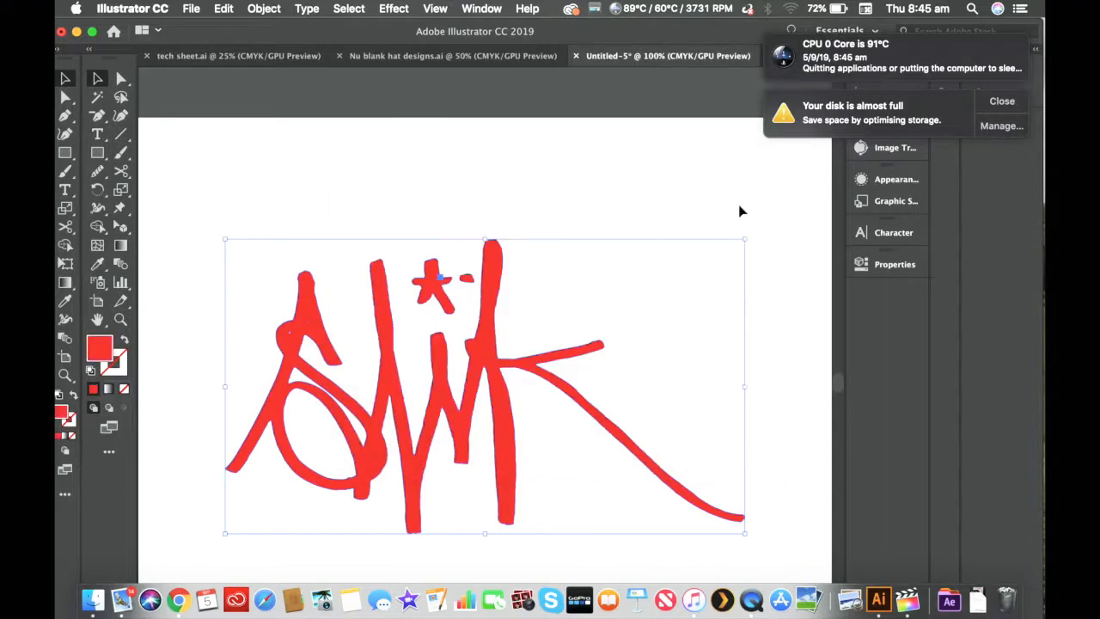
pyautogui.click(570, 211)
pyautogui.scroll(-5, 555, 260)
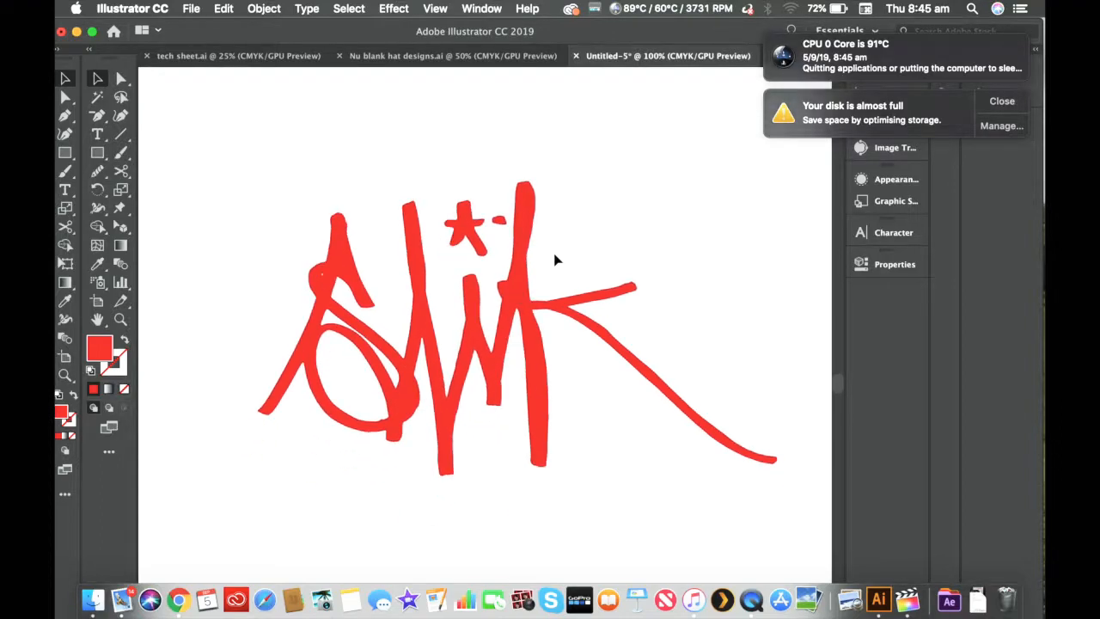